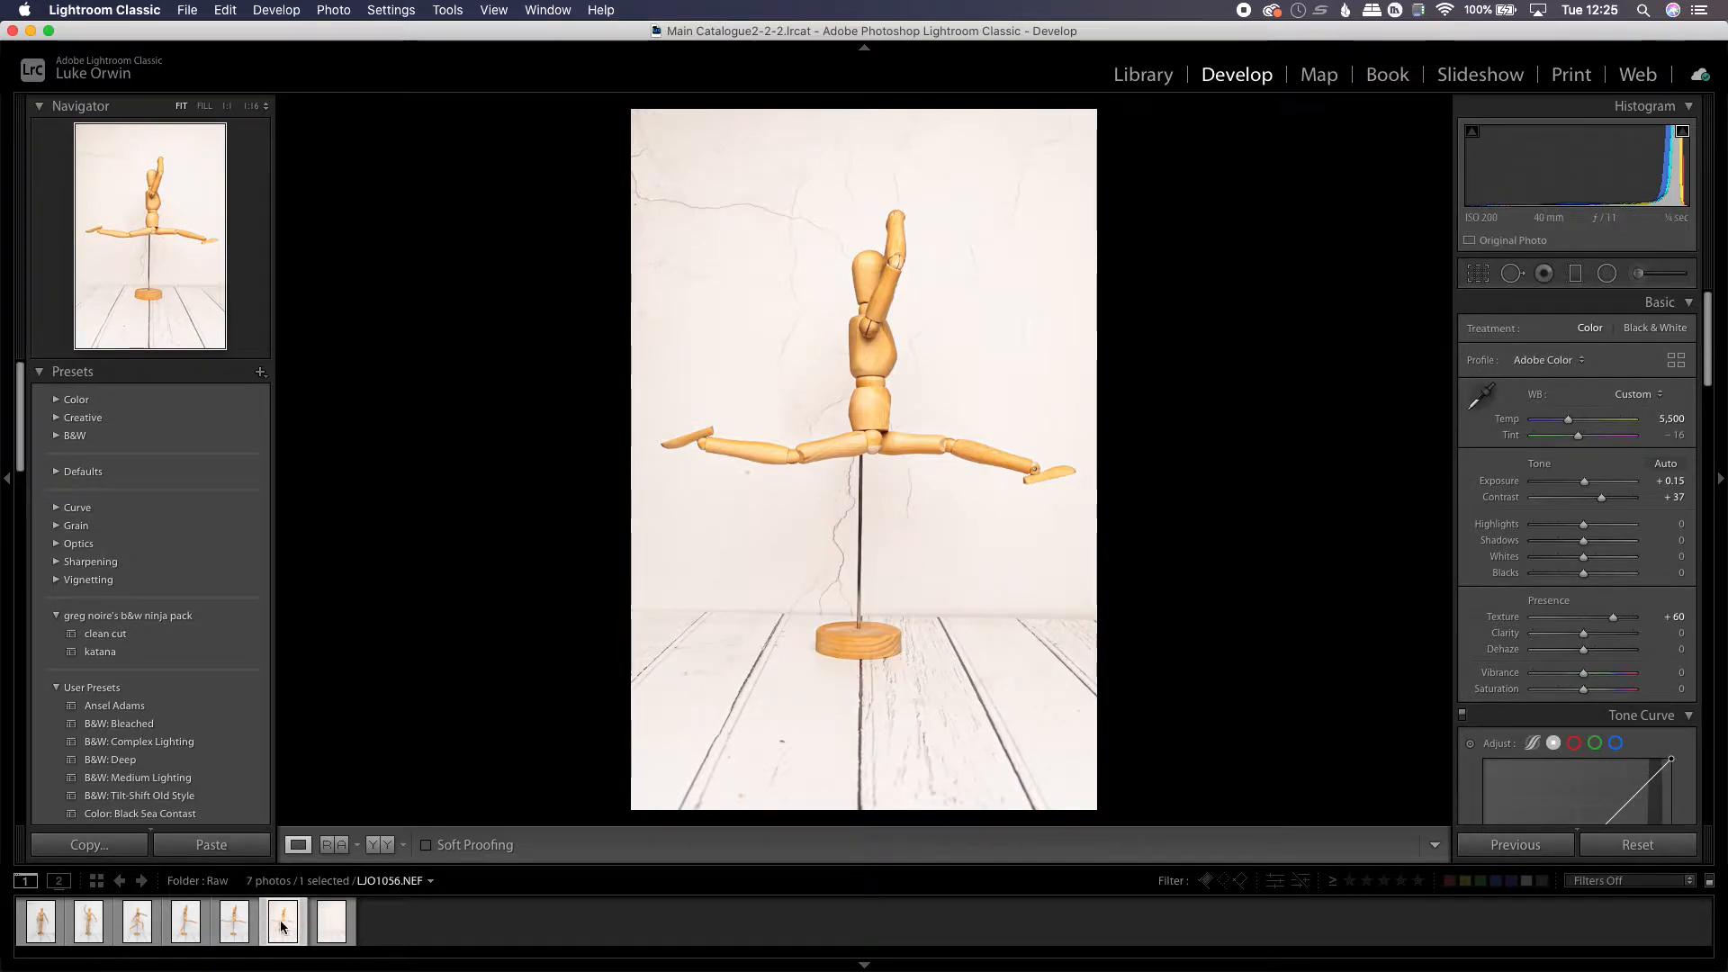
Compare the shots in the filmstrip and select the jumping-figure photo together with the empty background photo
click(338, 932)
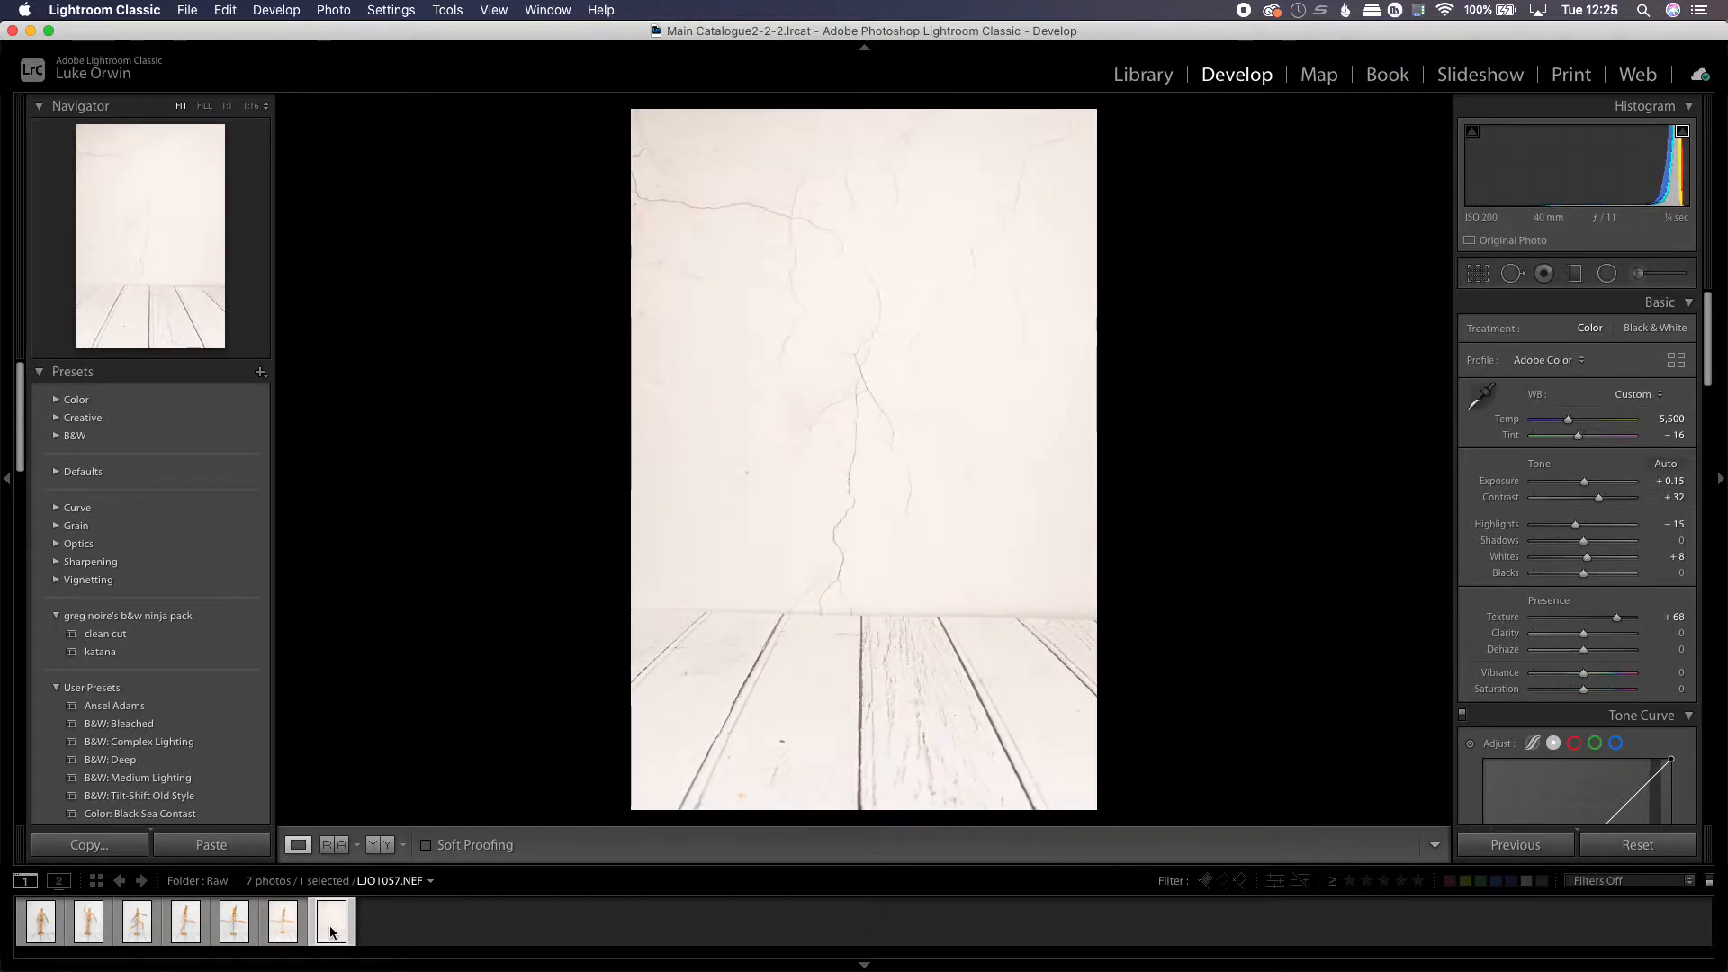
click(285, 923)
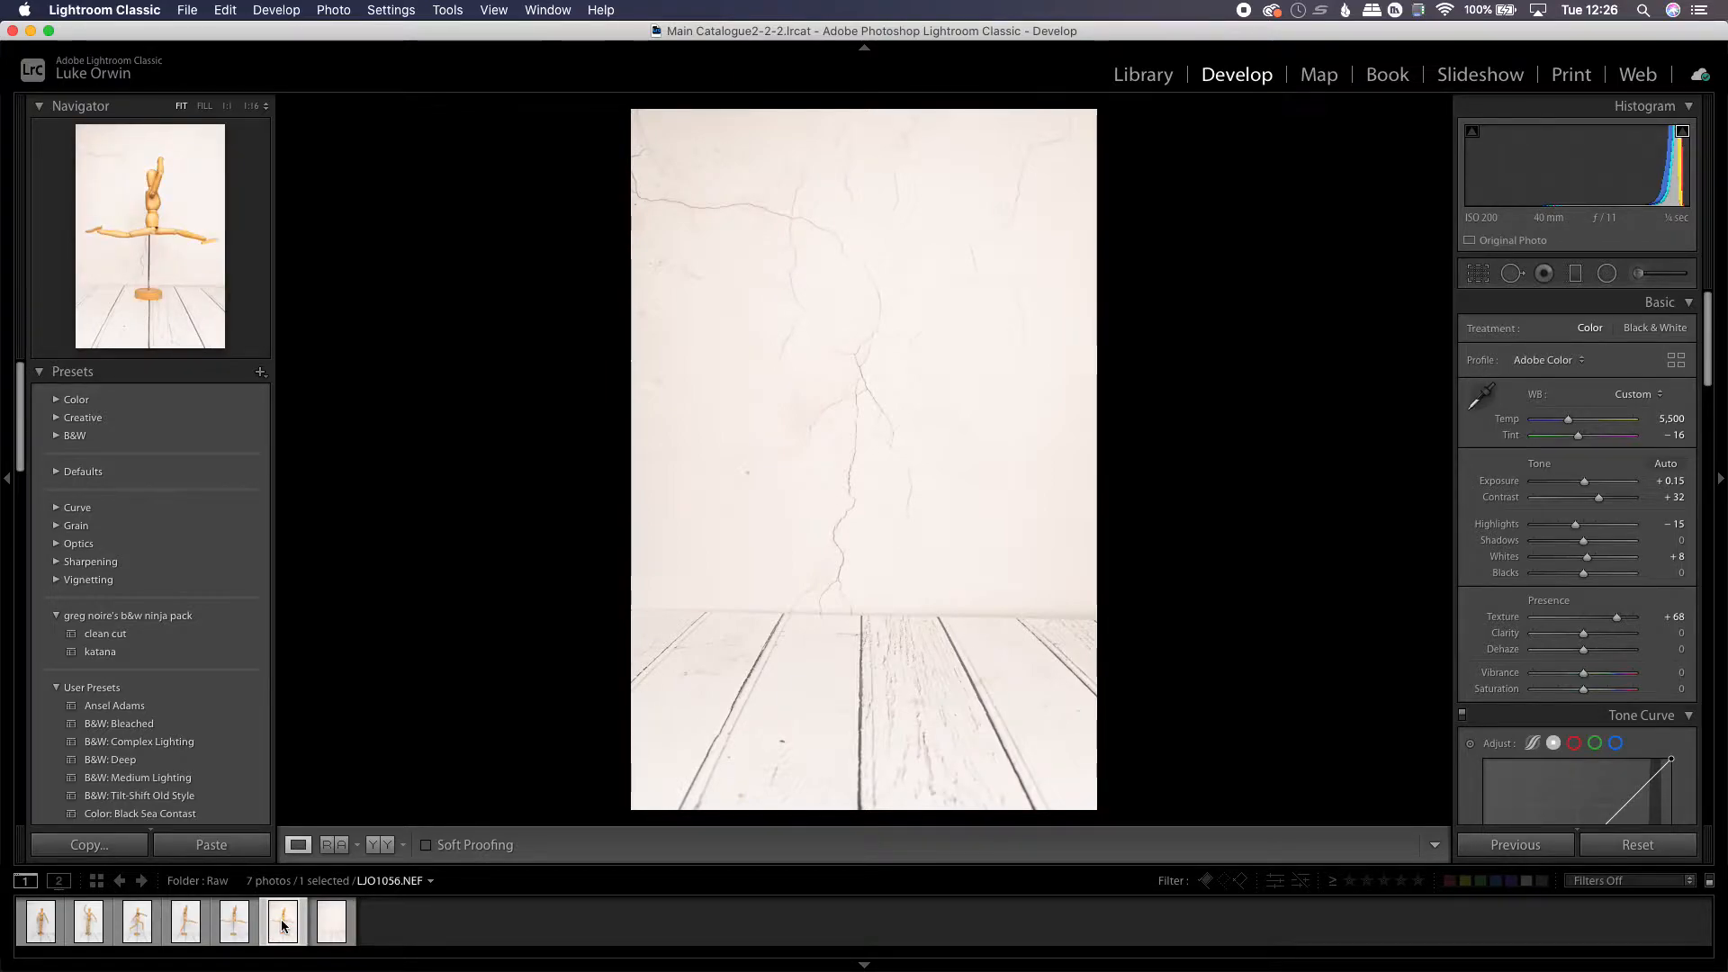
super+click(331, 926)
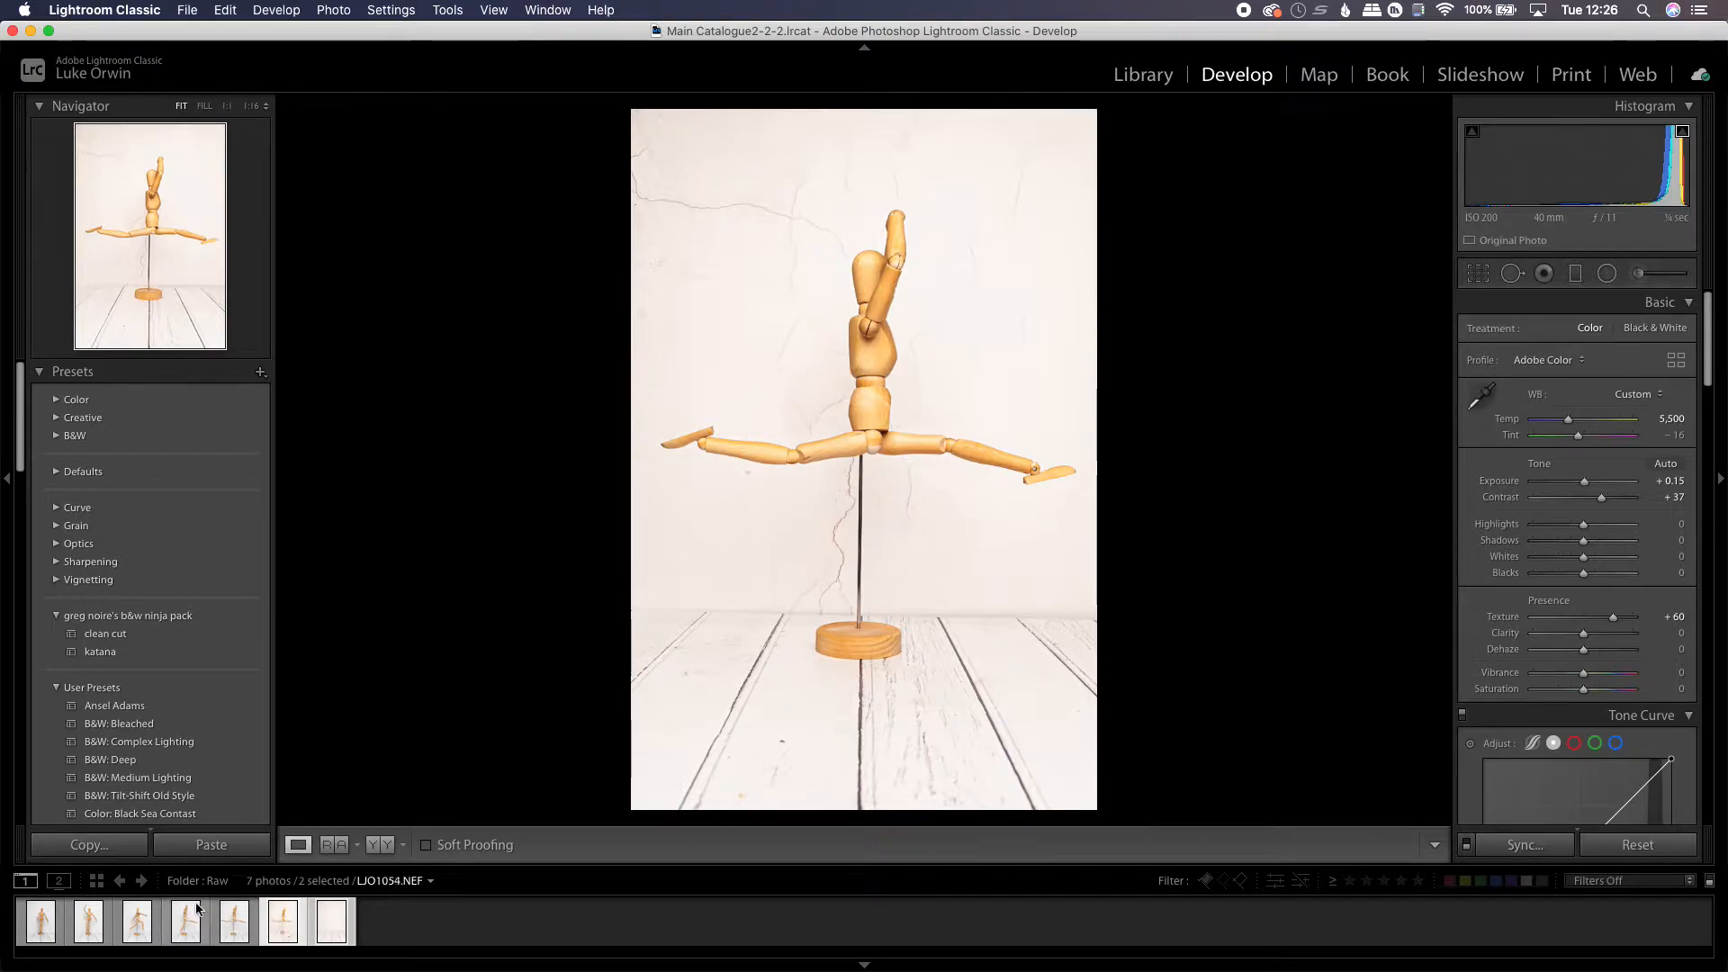
click(138, 934)
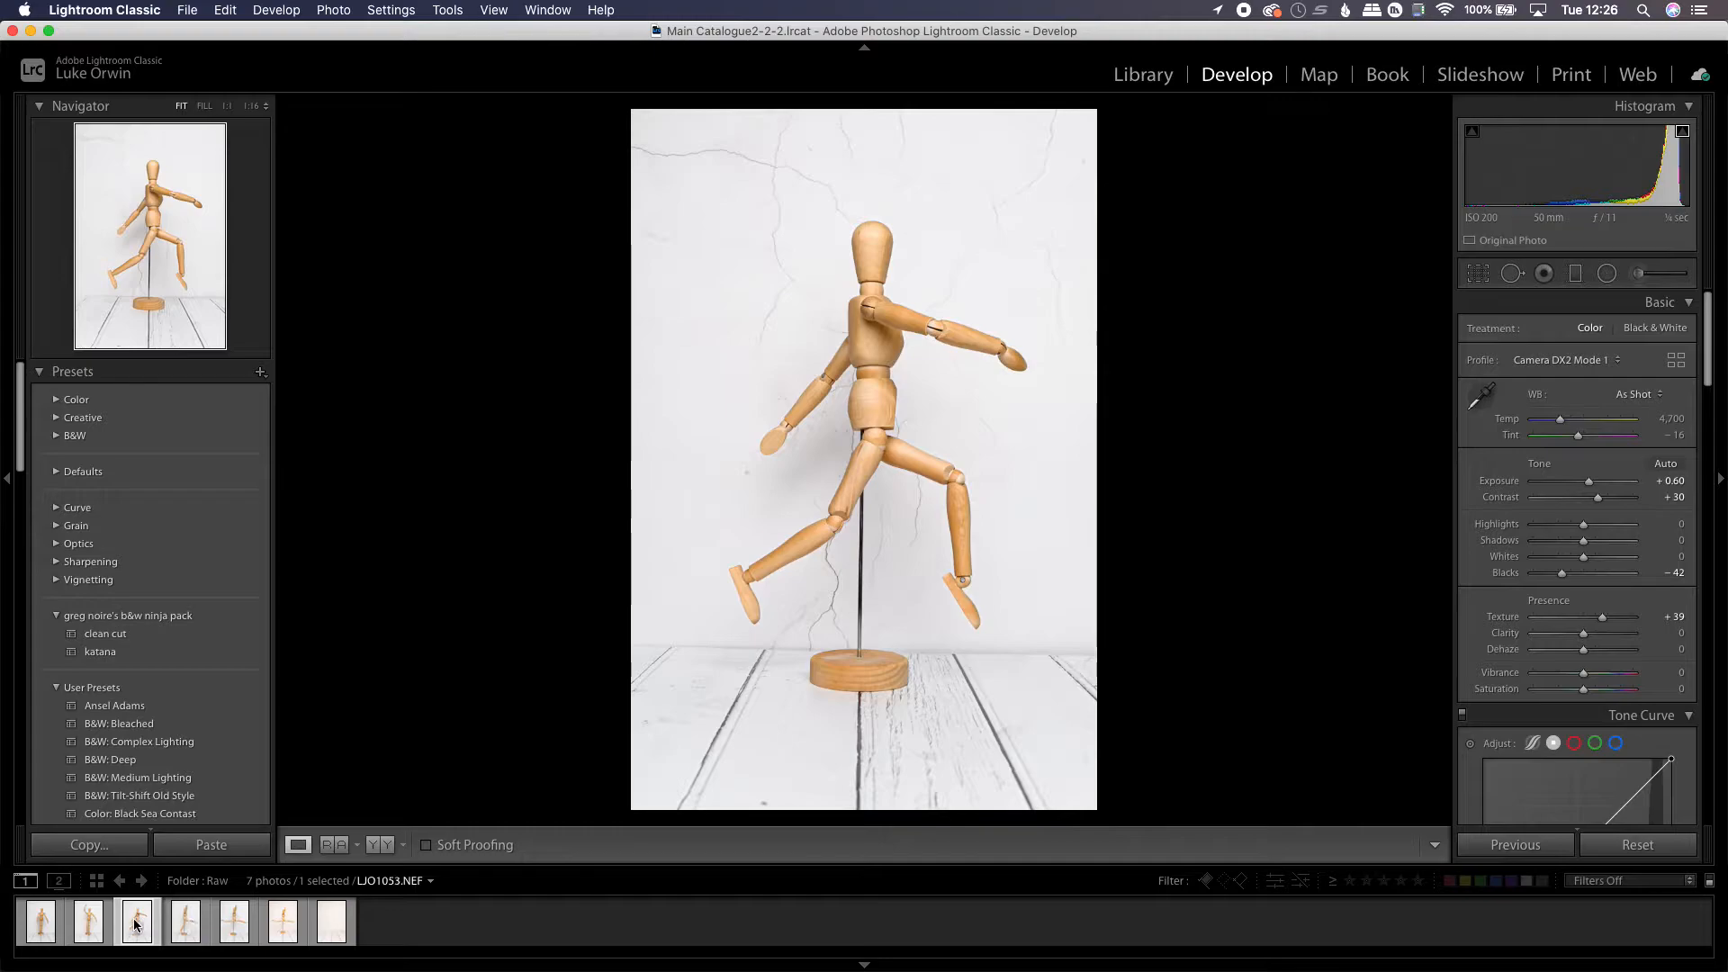
shift+click(330, 926)
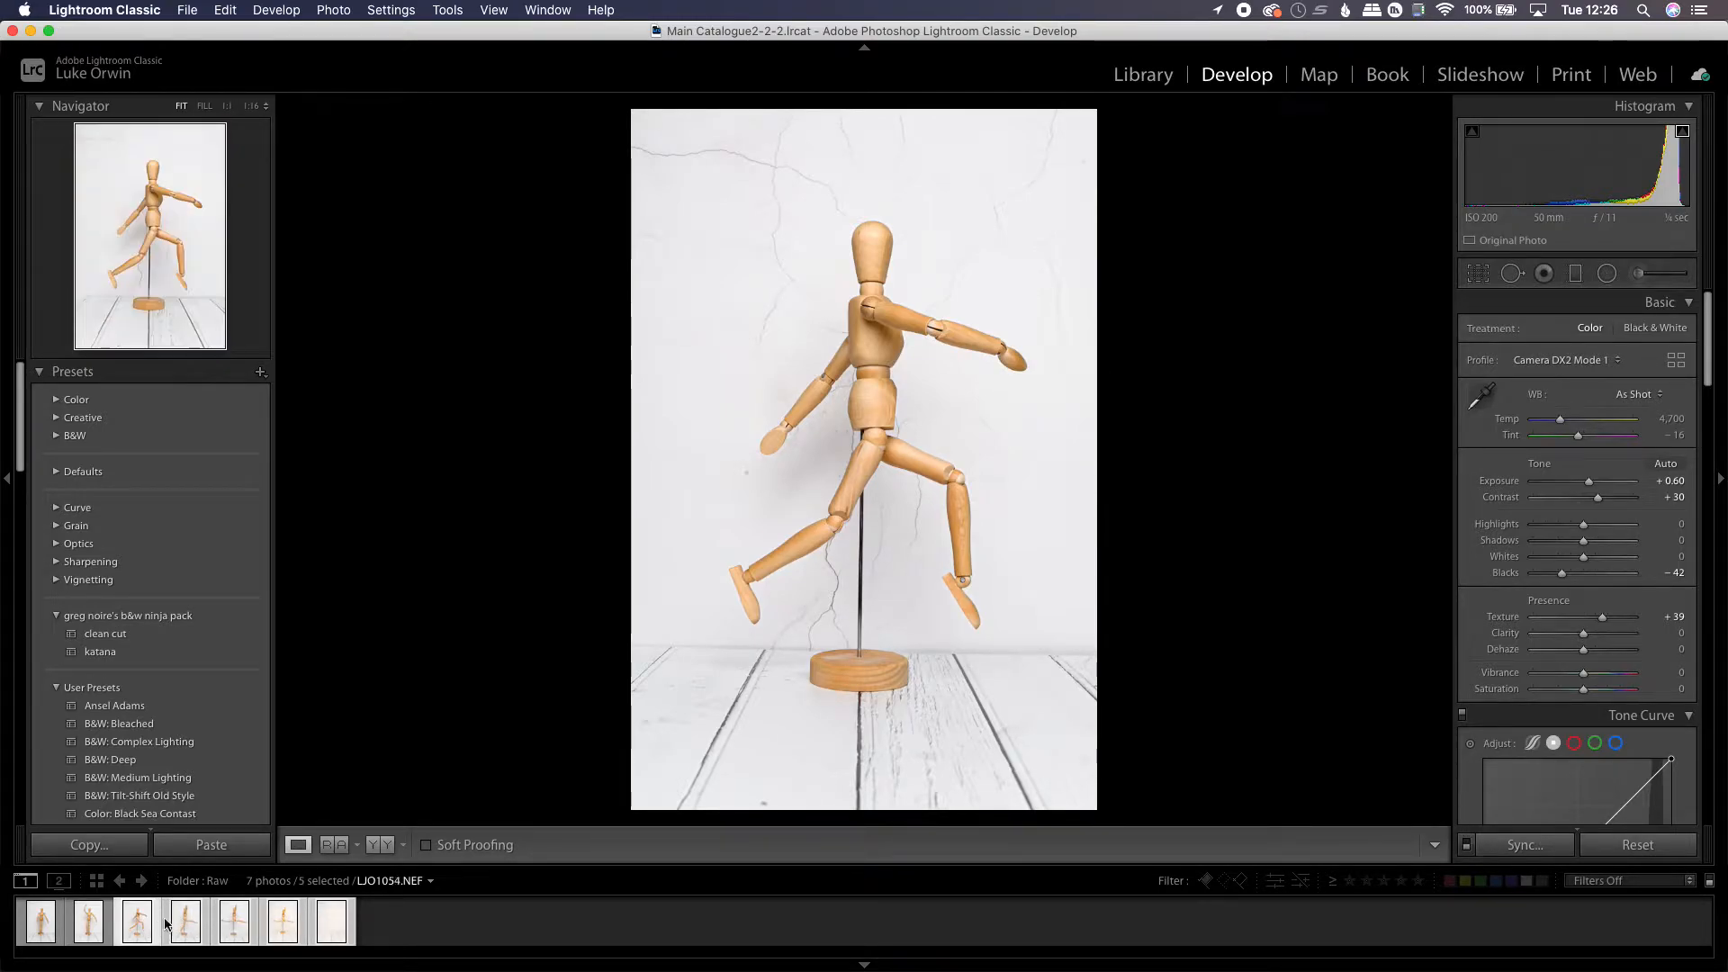
click(137, 934)
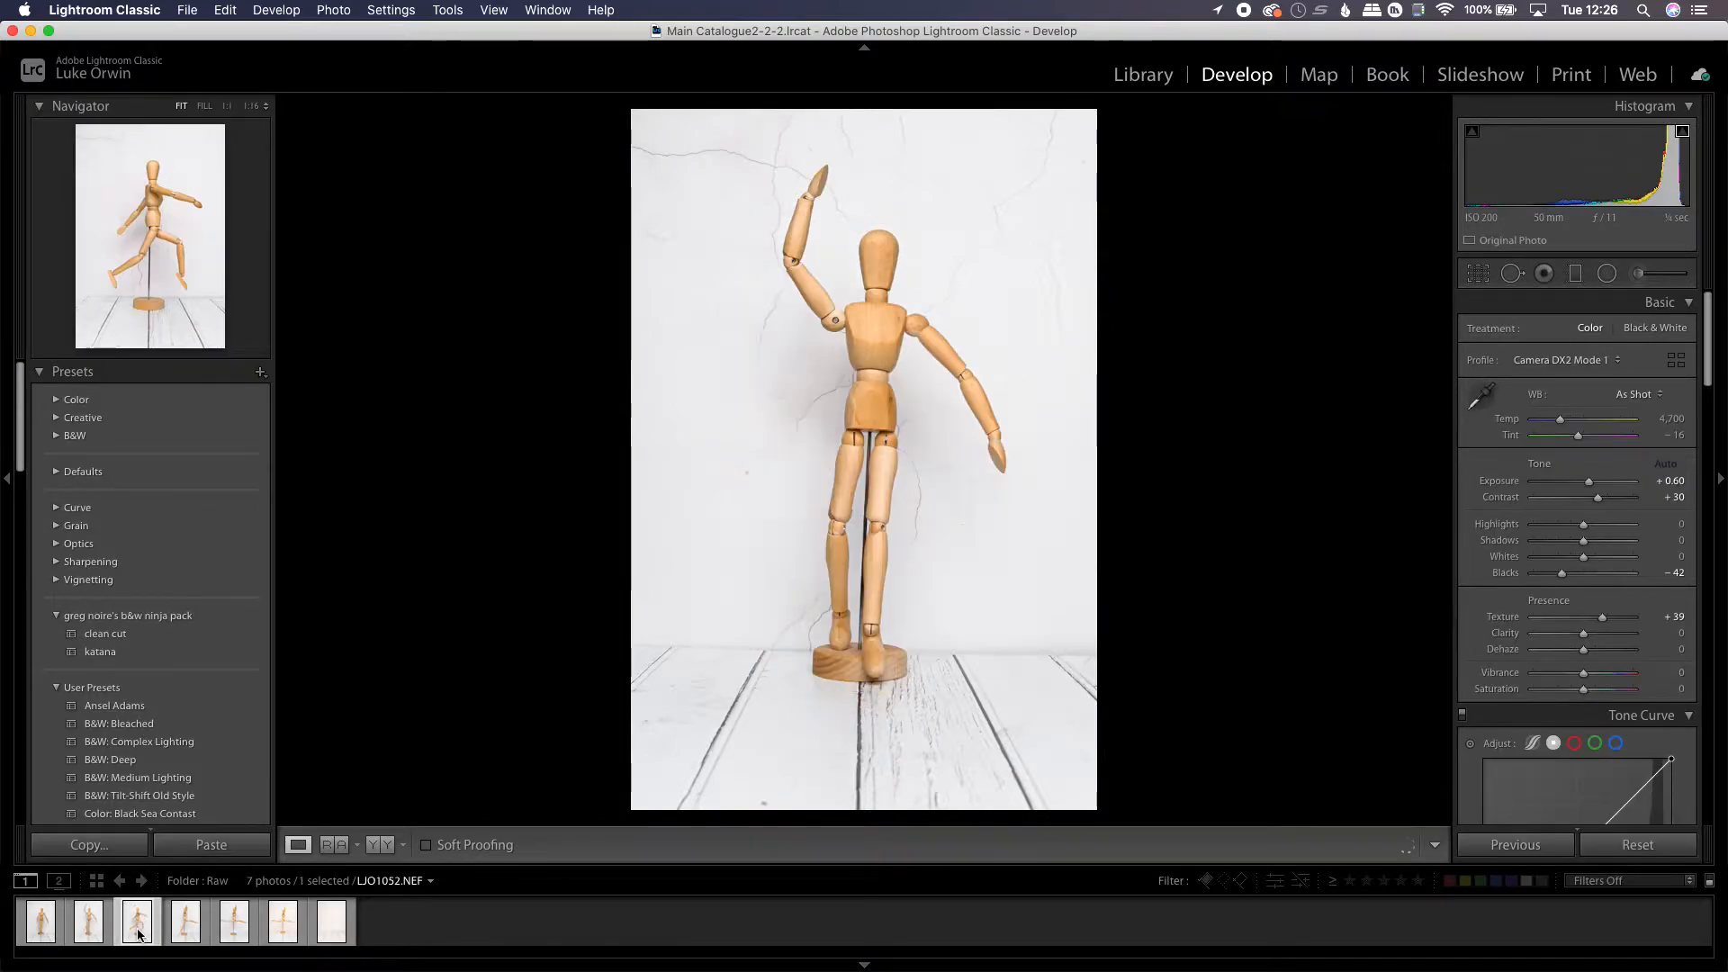
super+click(330, 928)
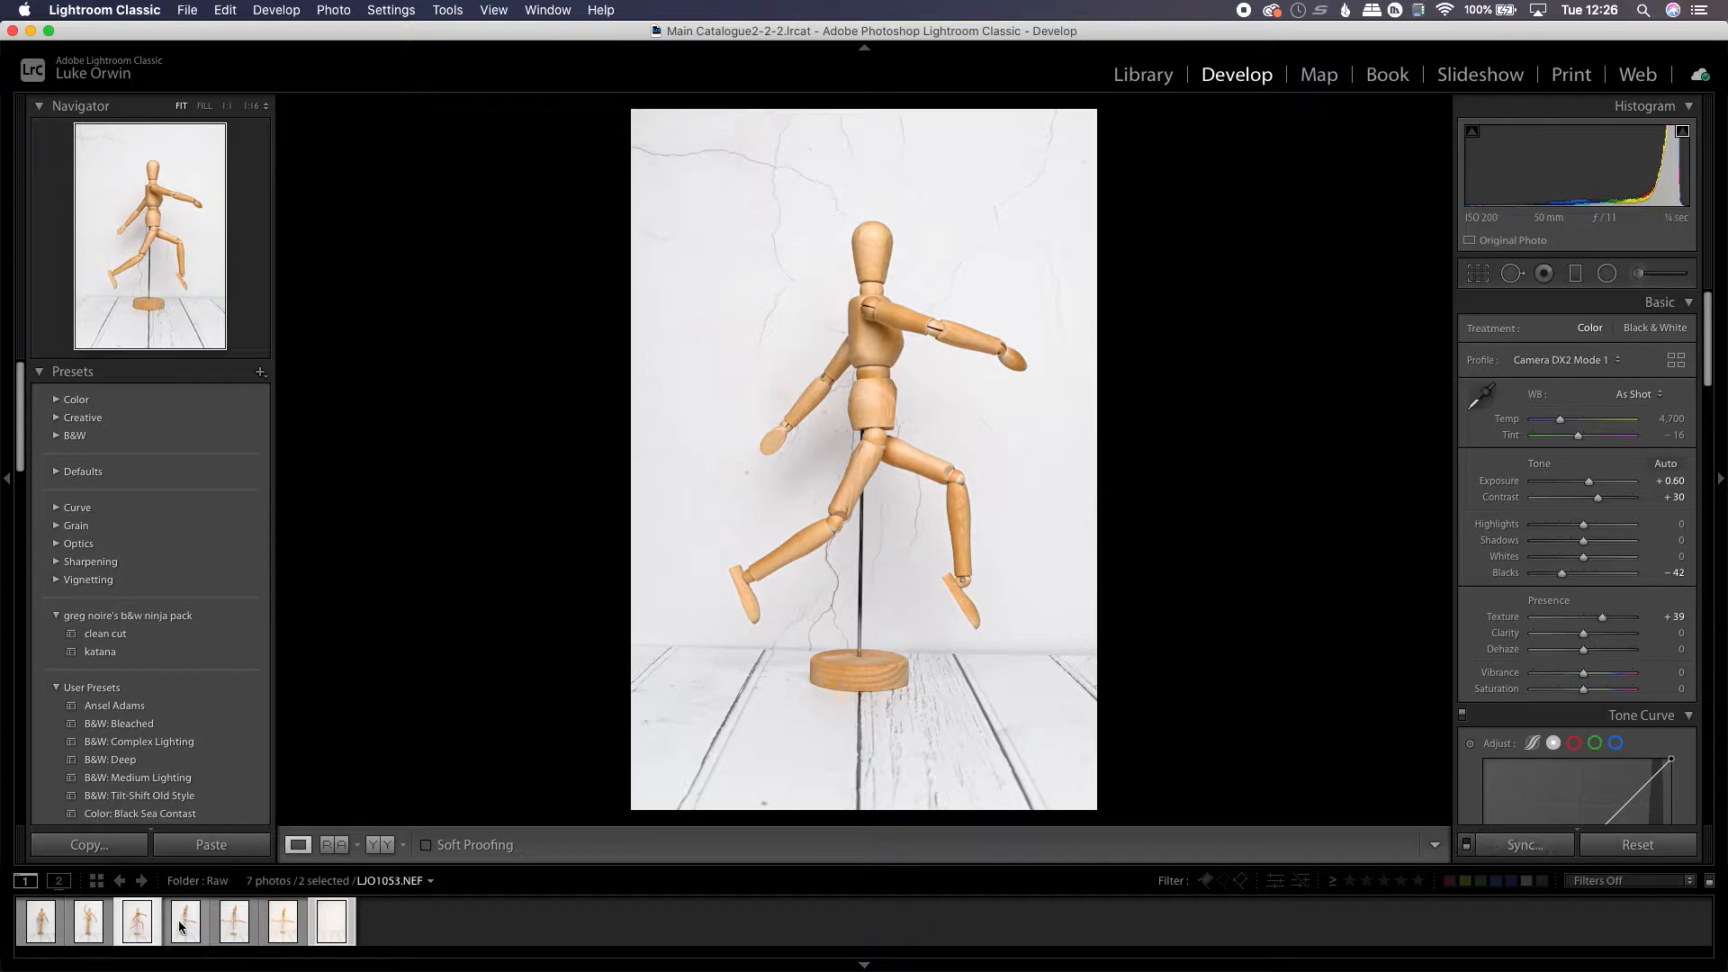
super+click(144, 924)
super+click(283, 926)
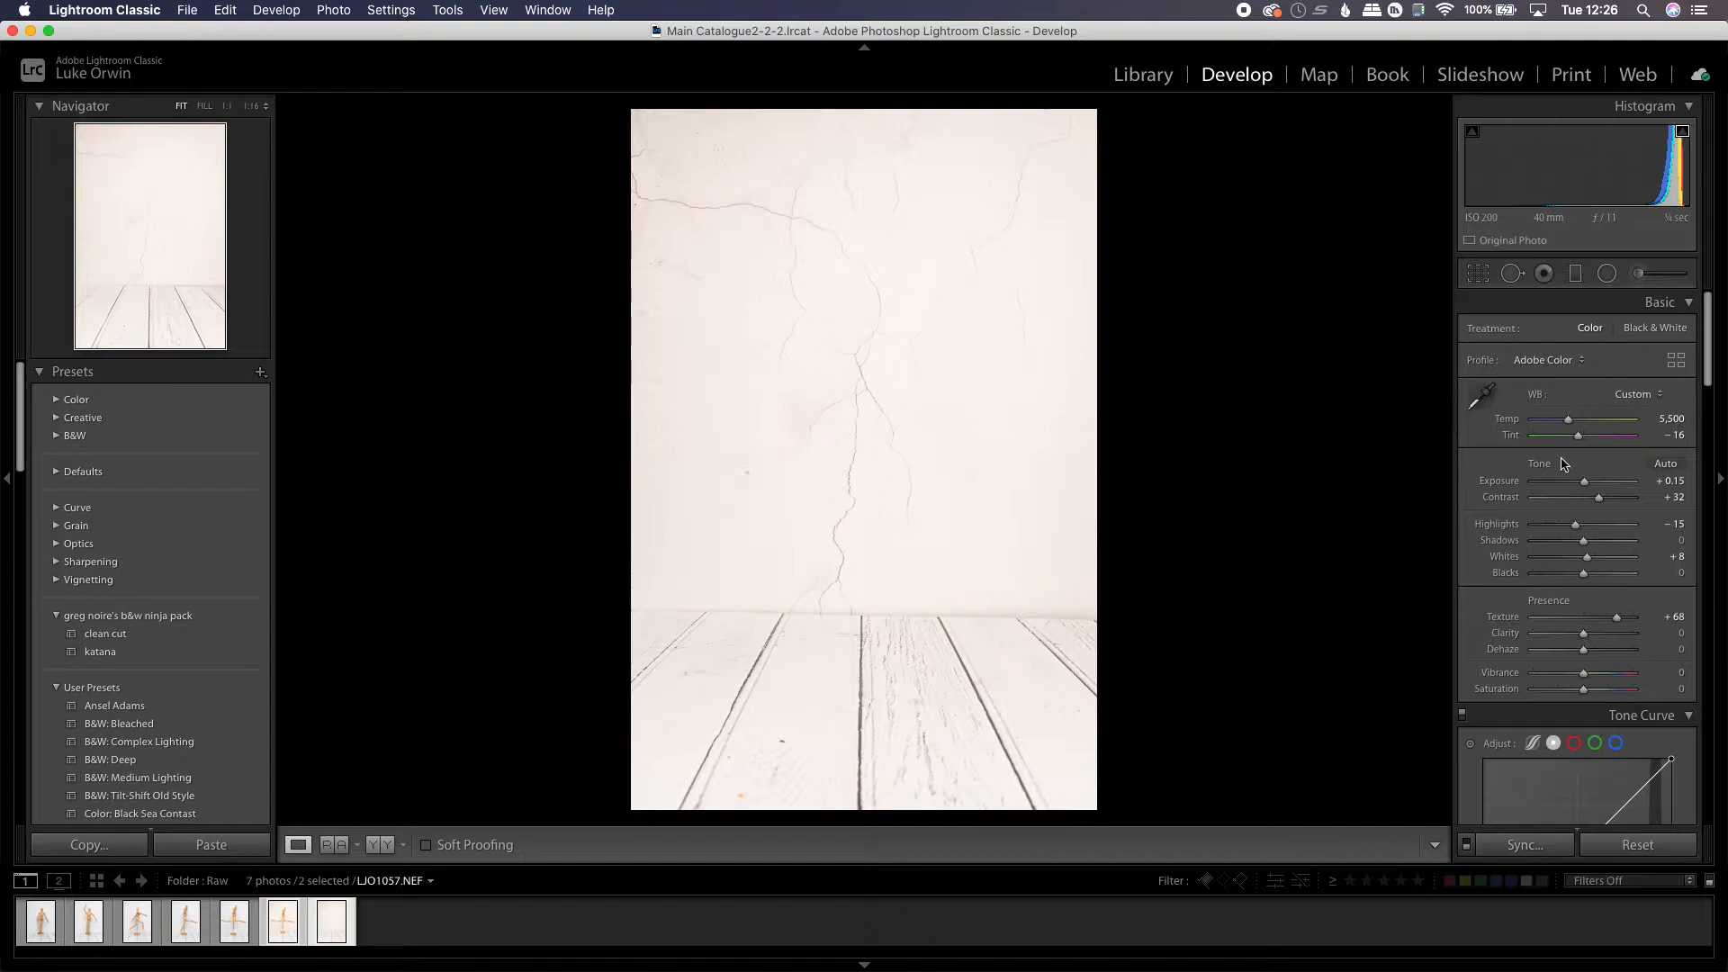
Raise the background photo's Contrast to +41
drag(1711, 358, 1709, 382)
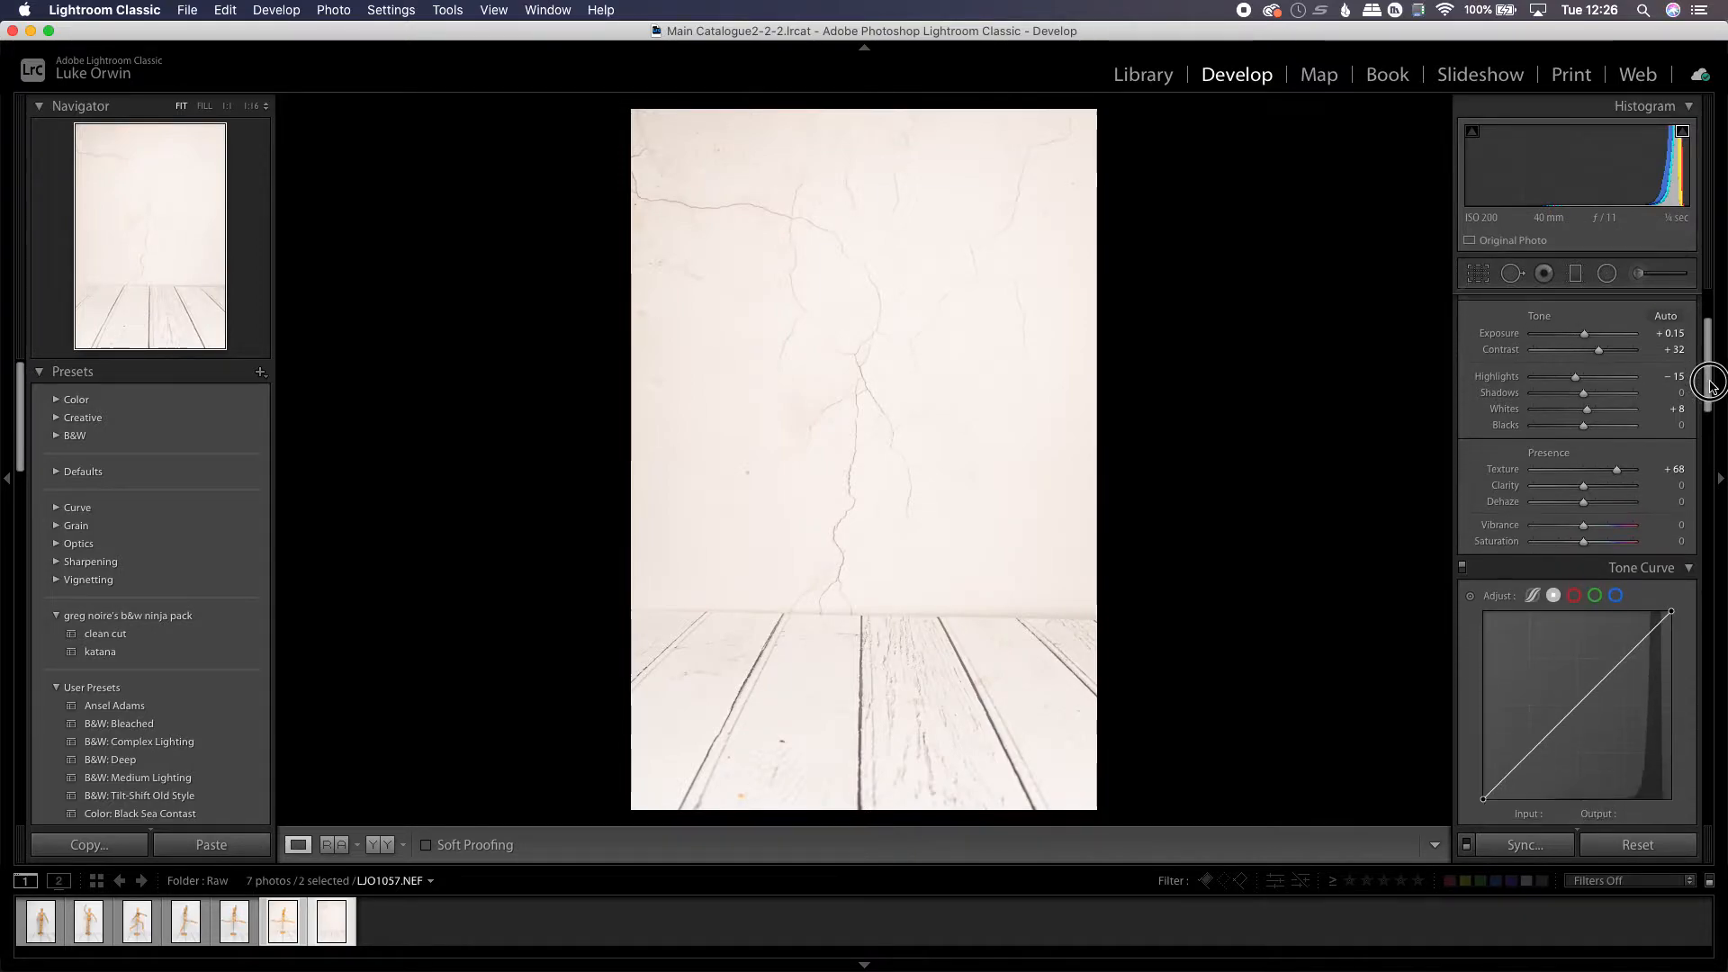
drag(1601, 353, 1605, 351)
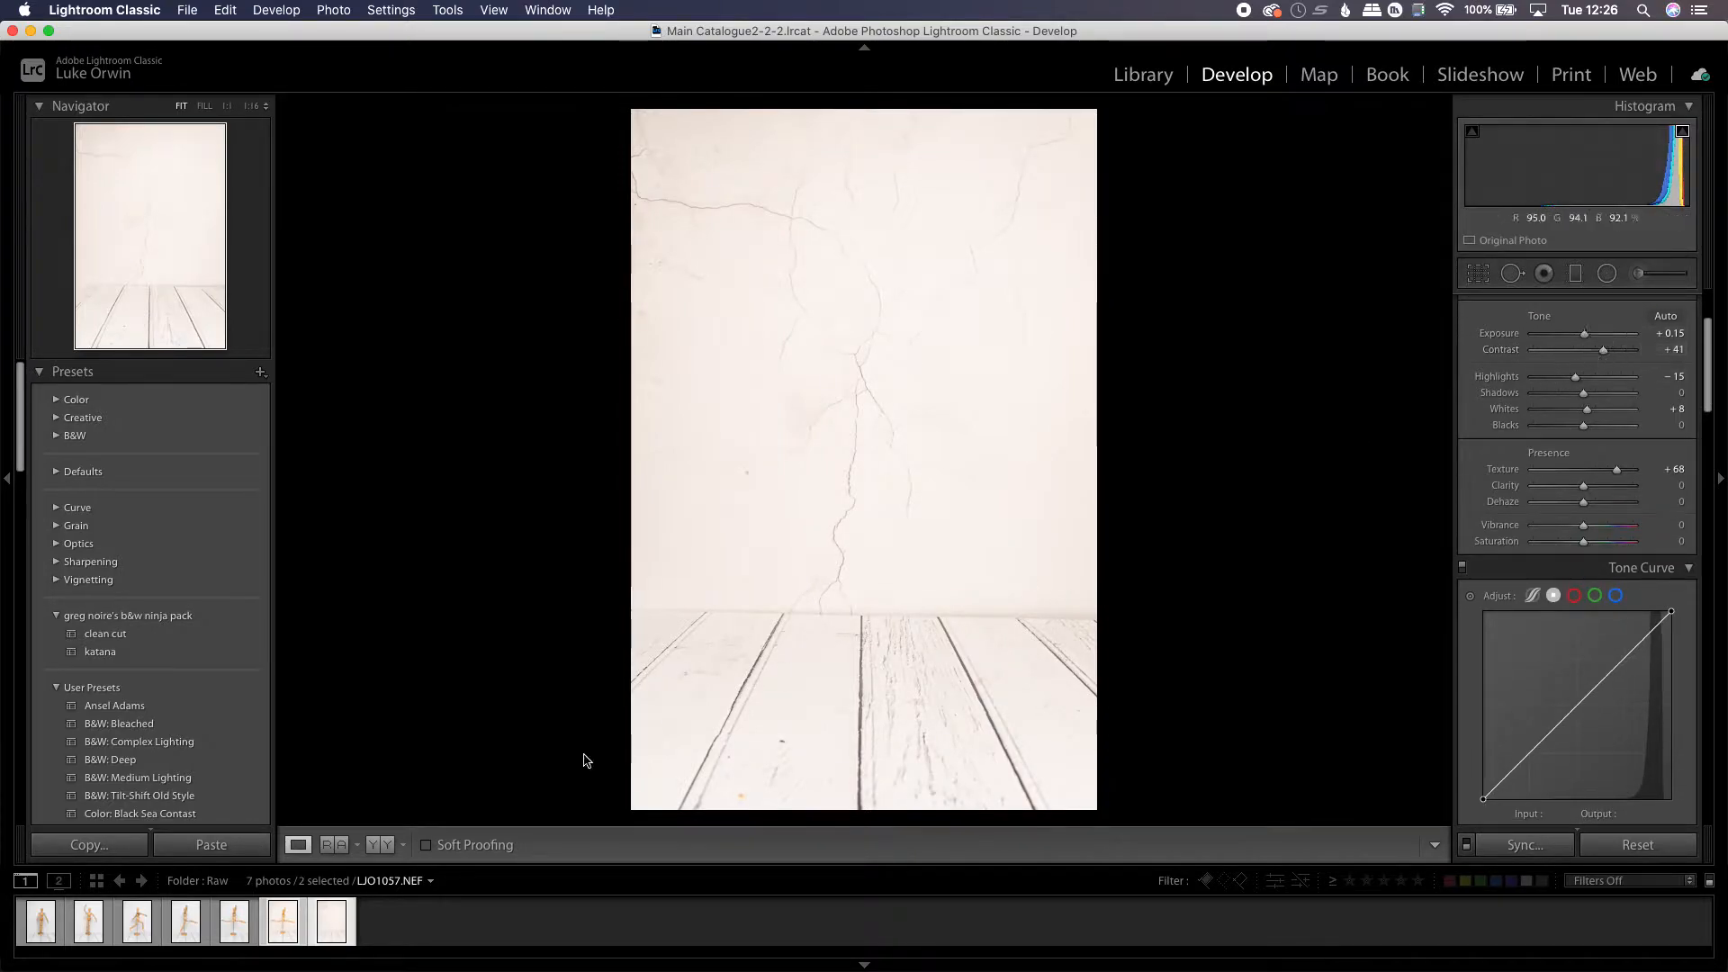
On the jumping-figure photo, raise Contrast to +48 and reset Exposure to 0.00
click(291, 935)
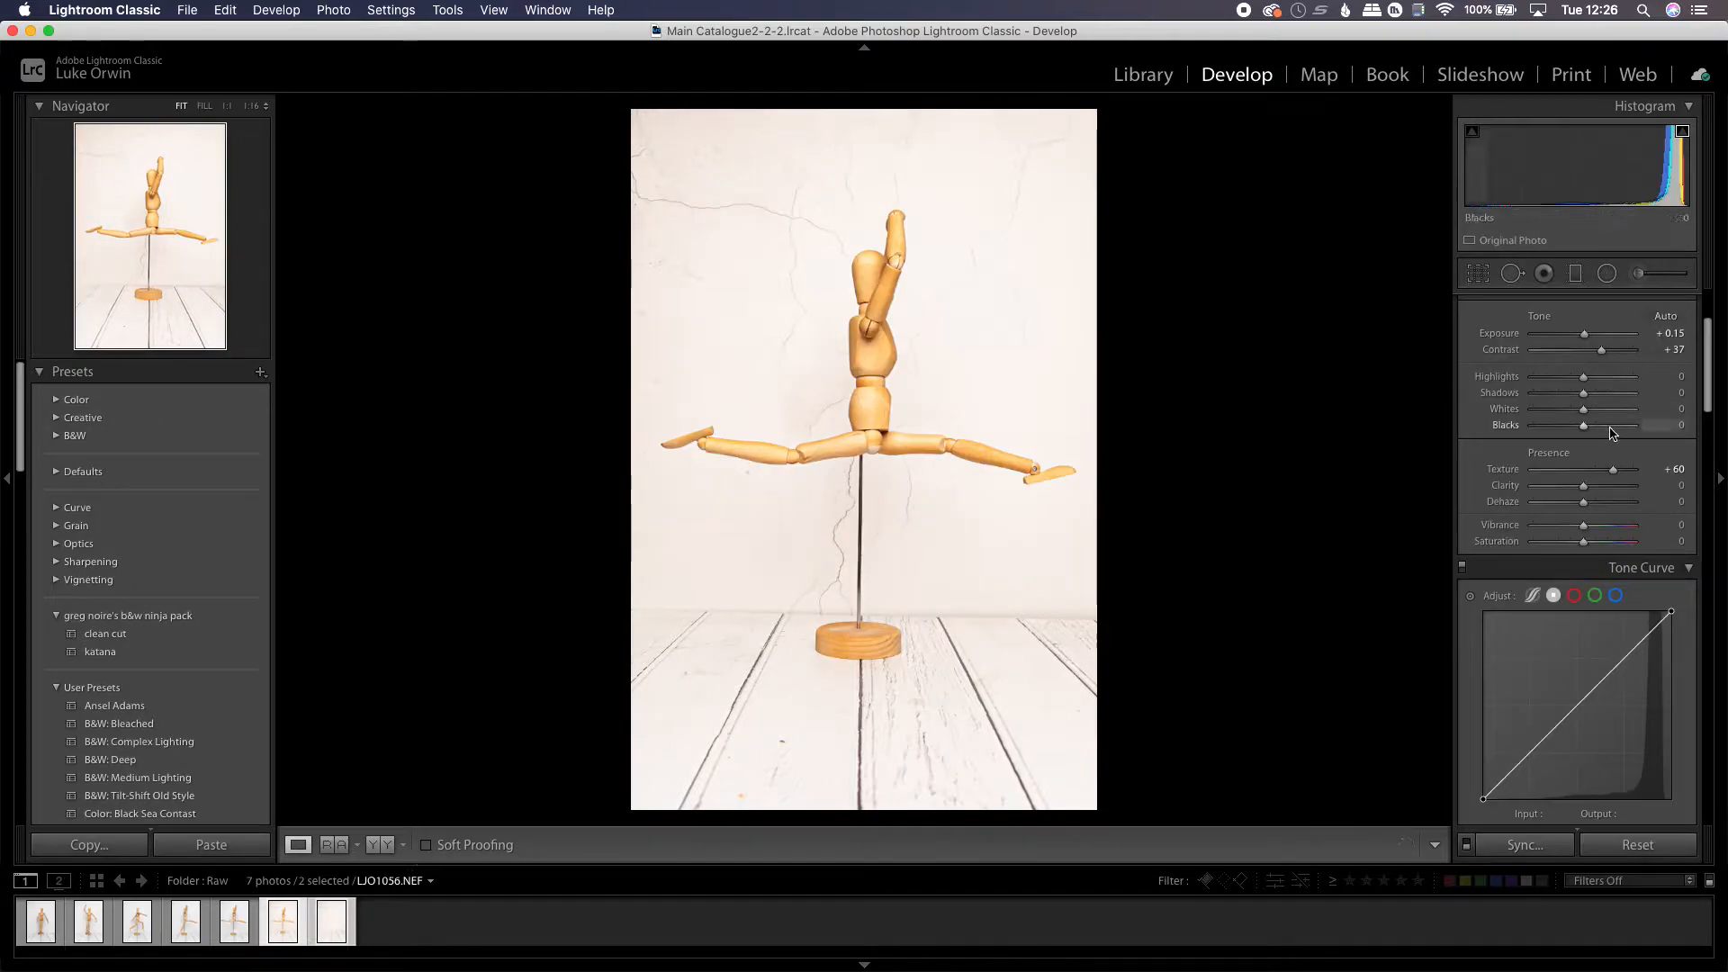
scroll(1700, 373, up, 3)
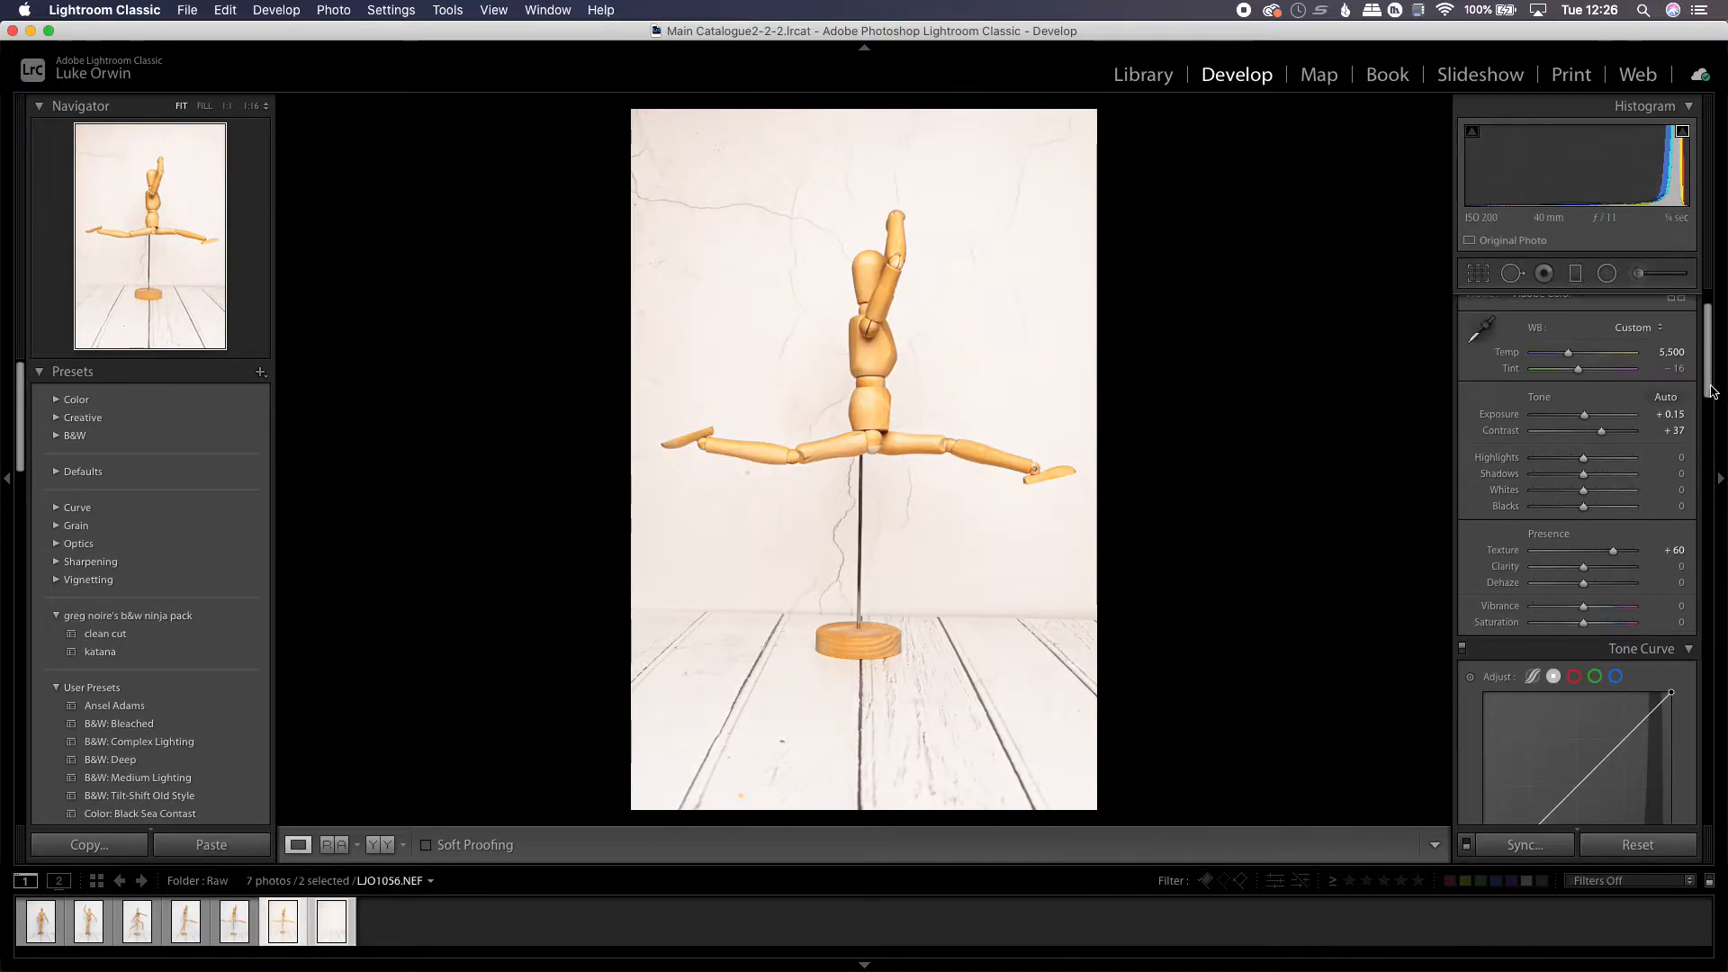
drag(1601, 435, 1607, 433)
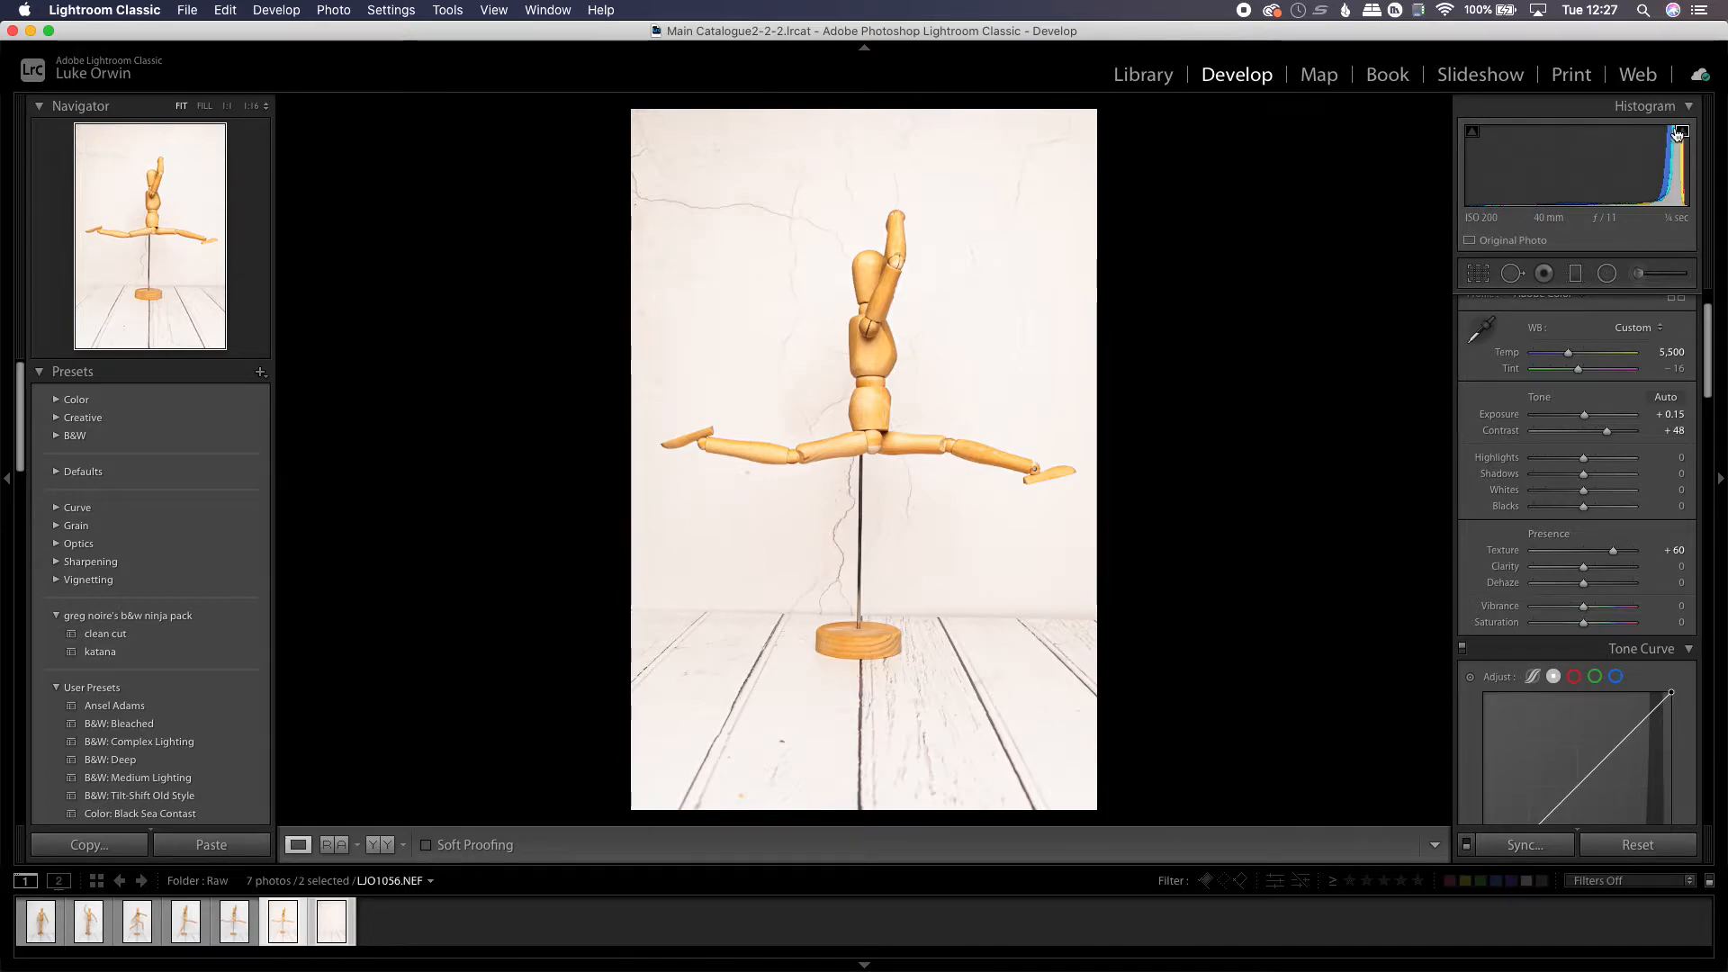
drag(1589, 463, 1603, 416)
double_click(1502, 466)
double_click(1507, 419)
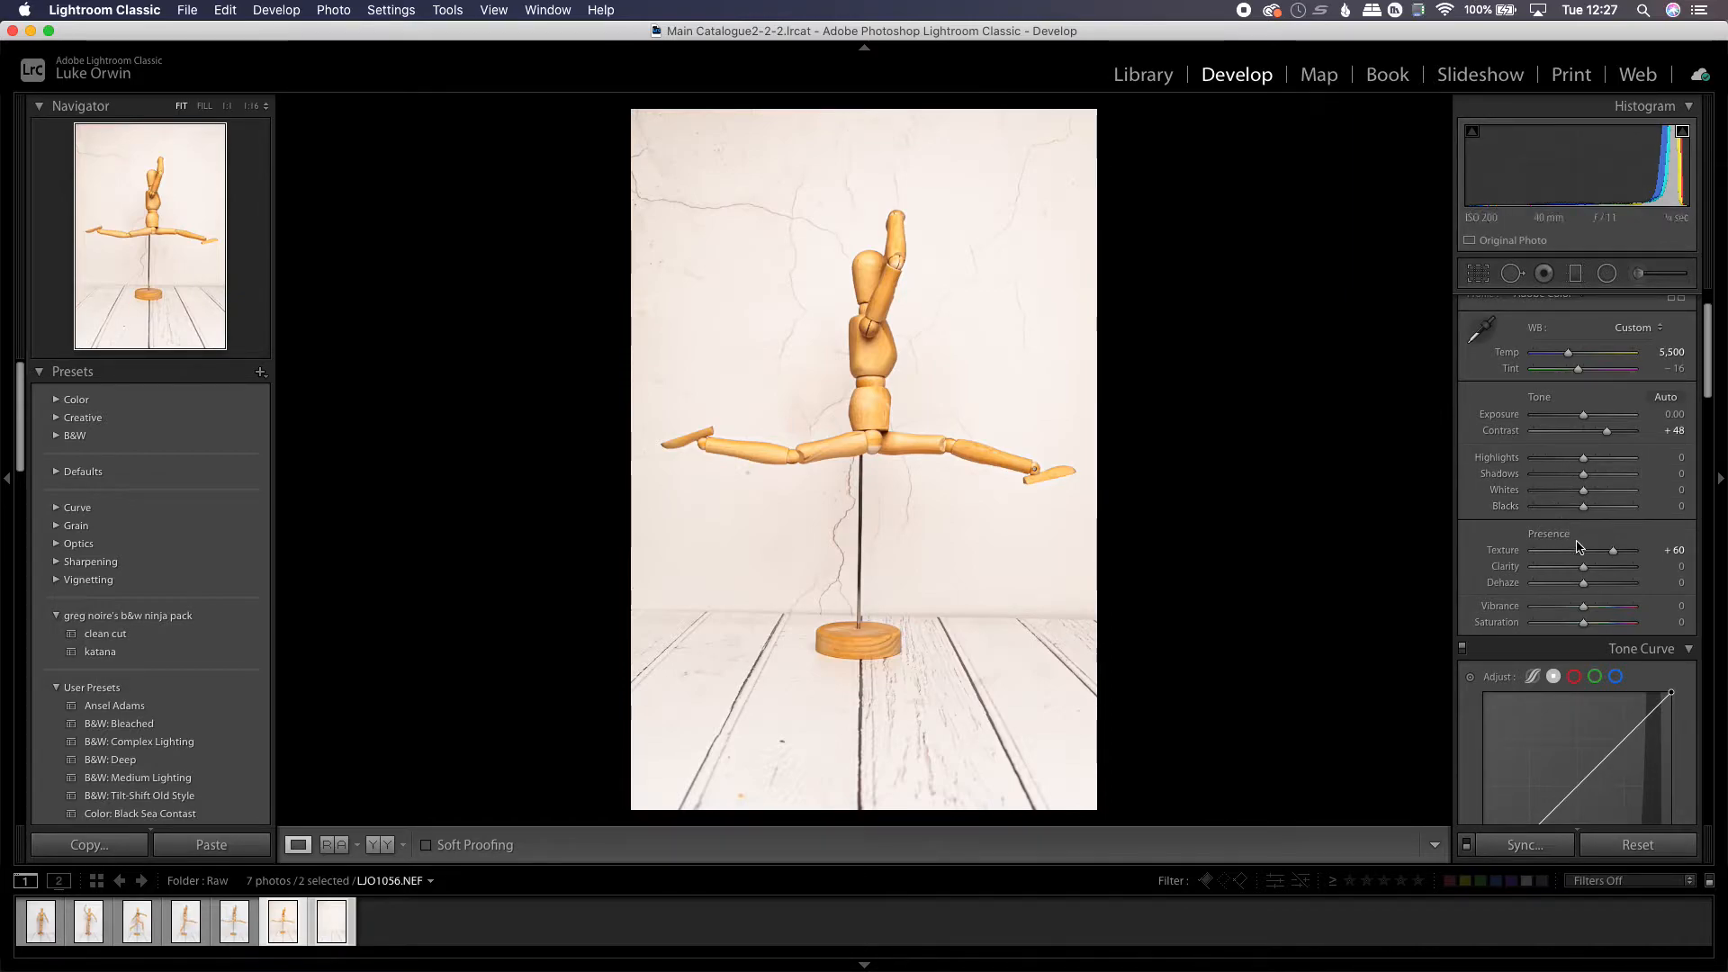
Increase the figure photo's Texture to +69
click(1710, 401)
drag(1711, 400, 1711, 416)
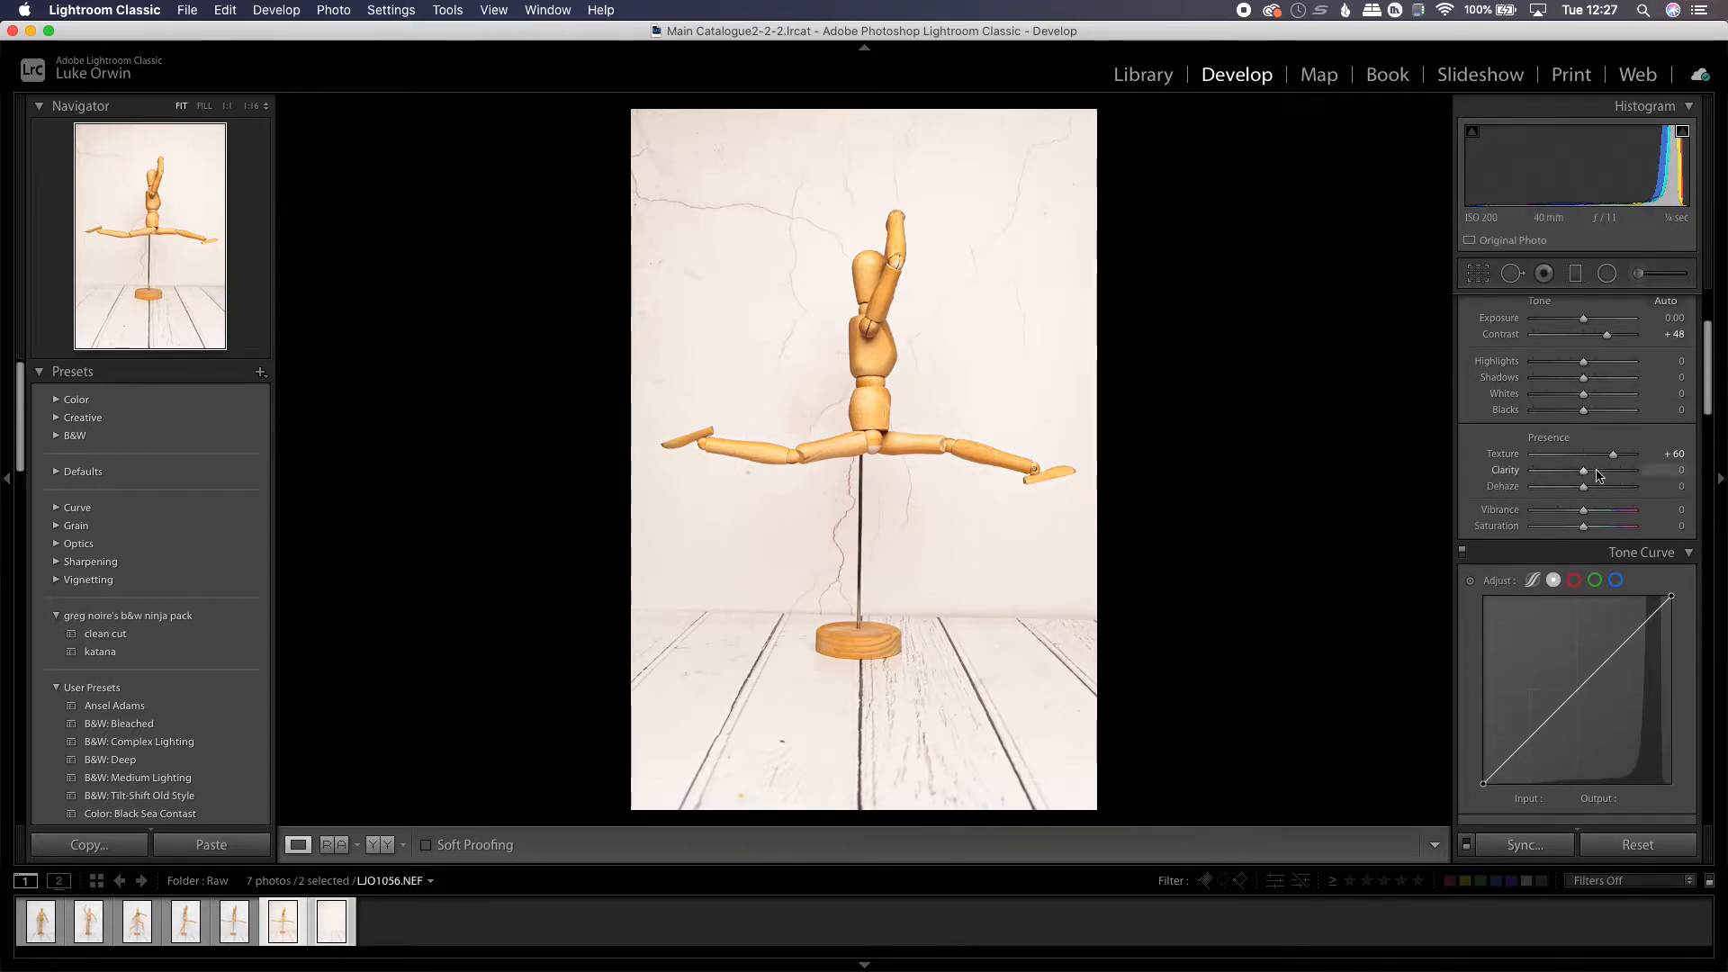
mouse_move(1613, 454)
mouse_down()
mouse_move(1571, 454)
mouse_move(1618, 455)
mouse_up()
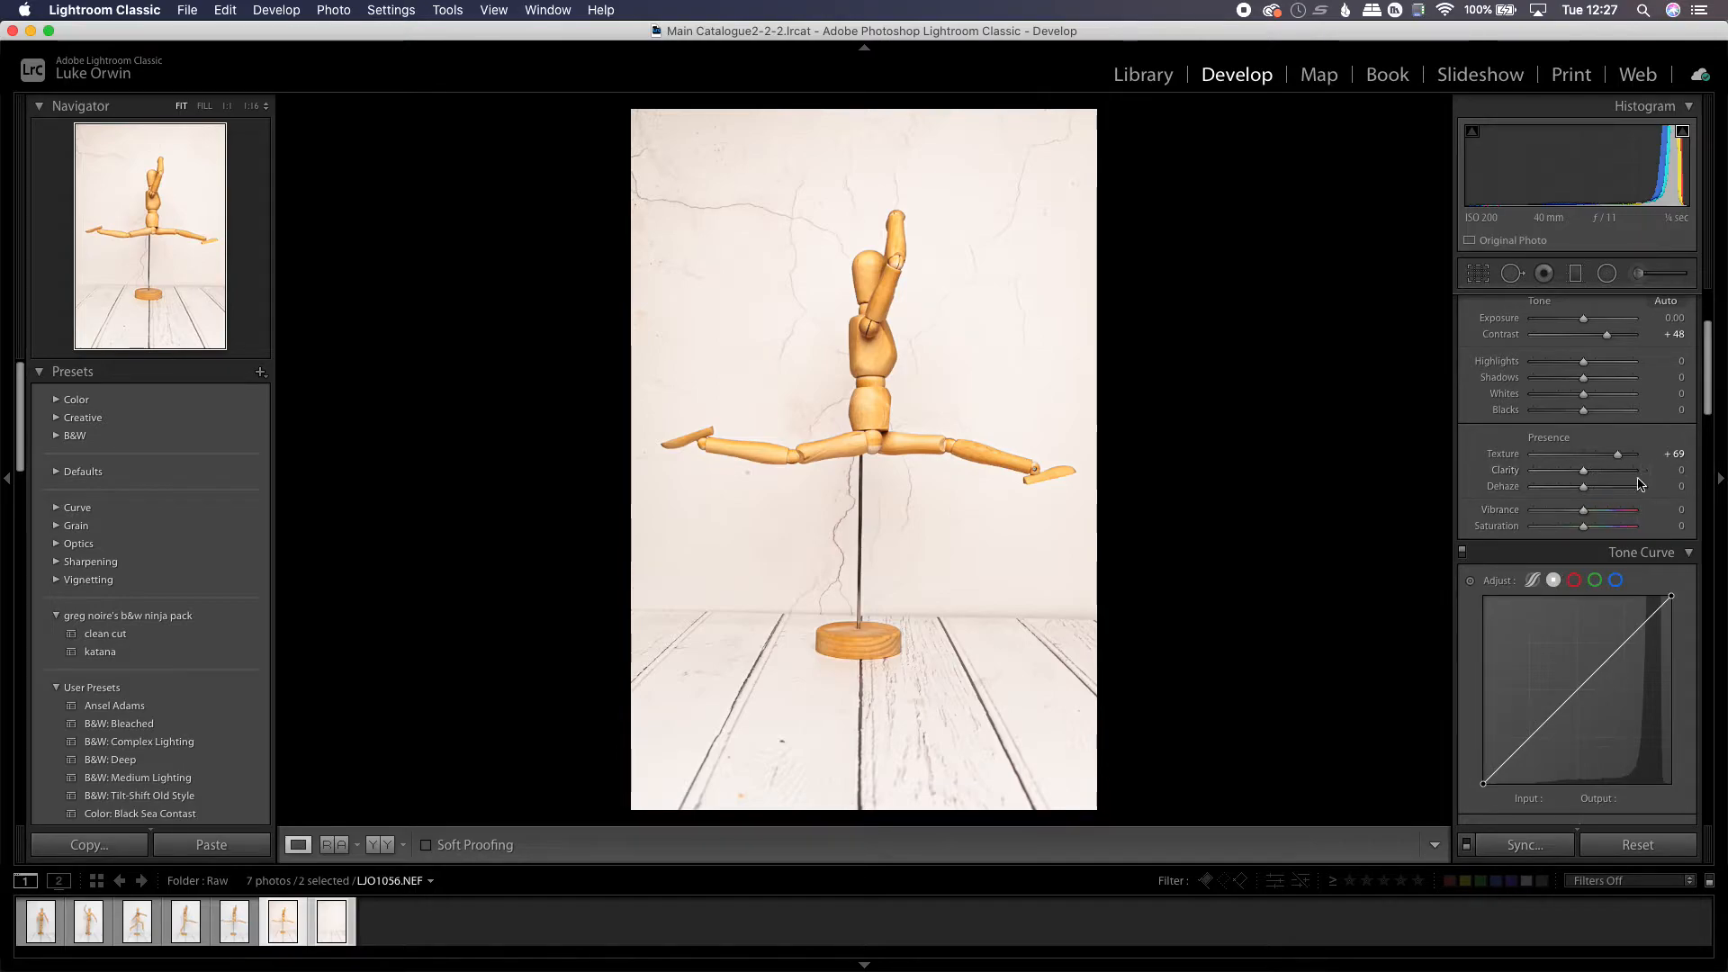
Review the figure photo's Detail, Lens Corrections and Transform settings
drag(1712, 371, 1697, 583)
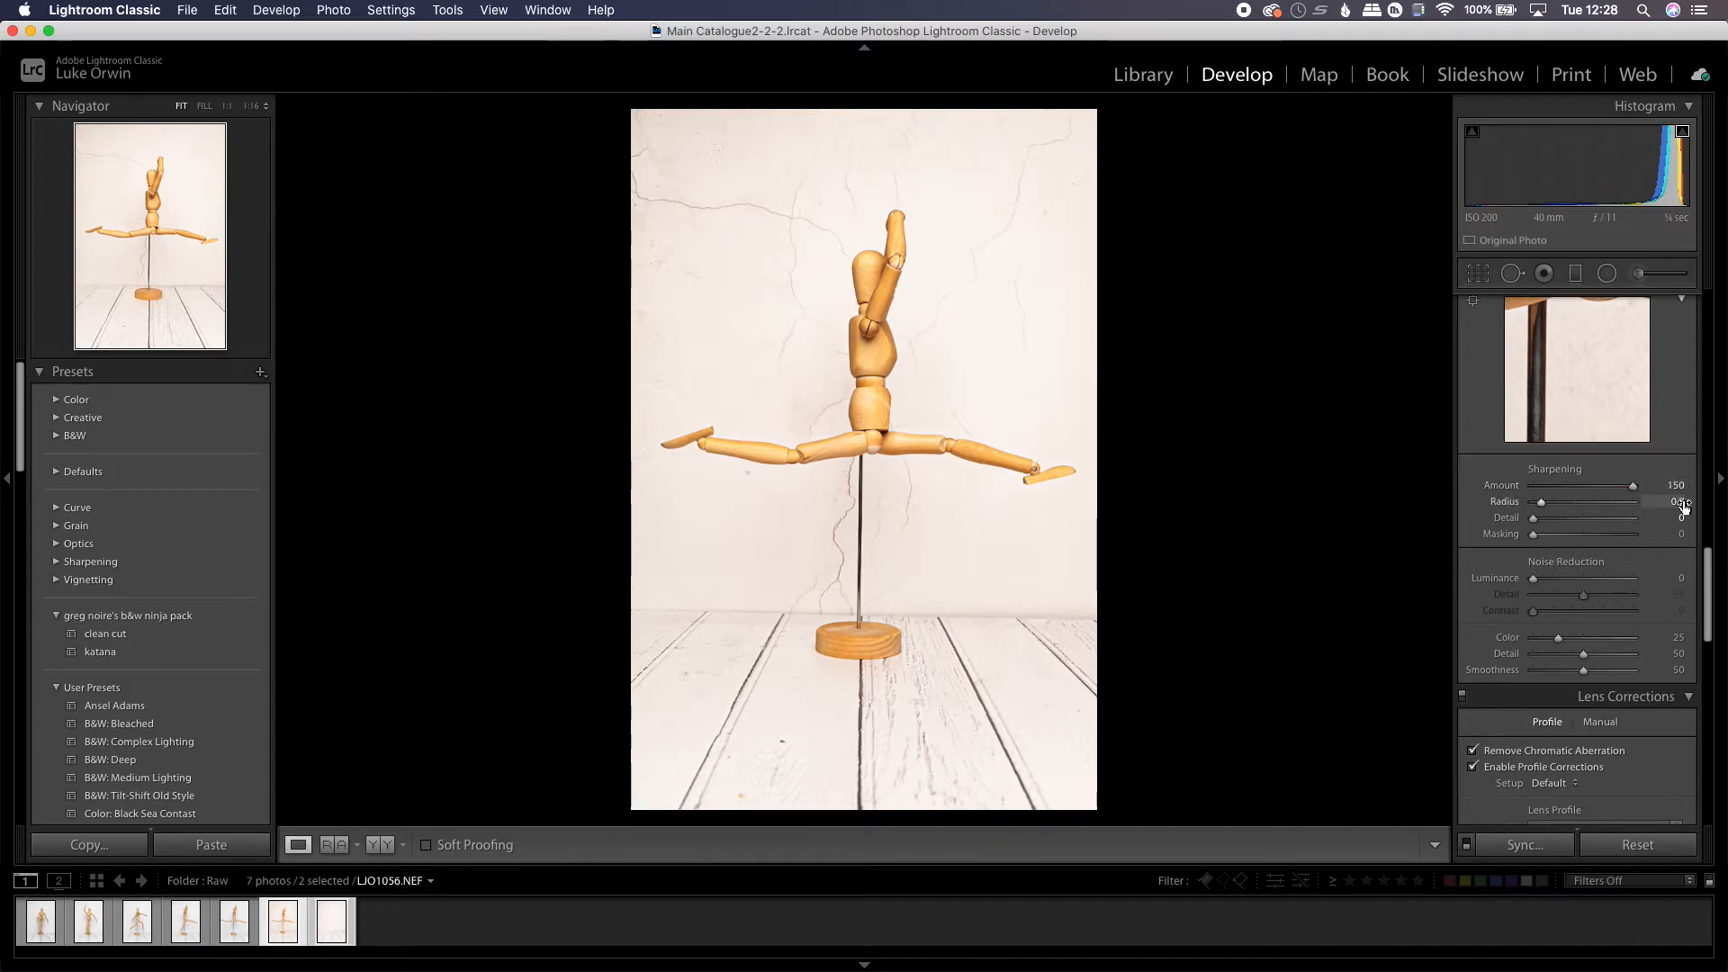
drag(1709, 573, 1689, 673)
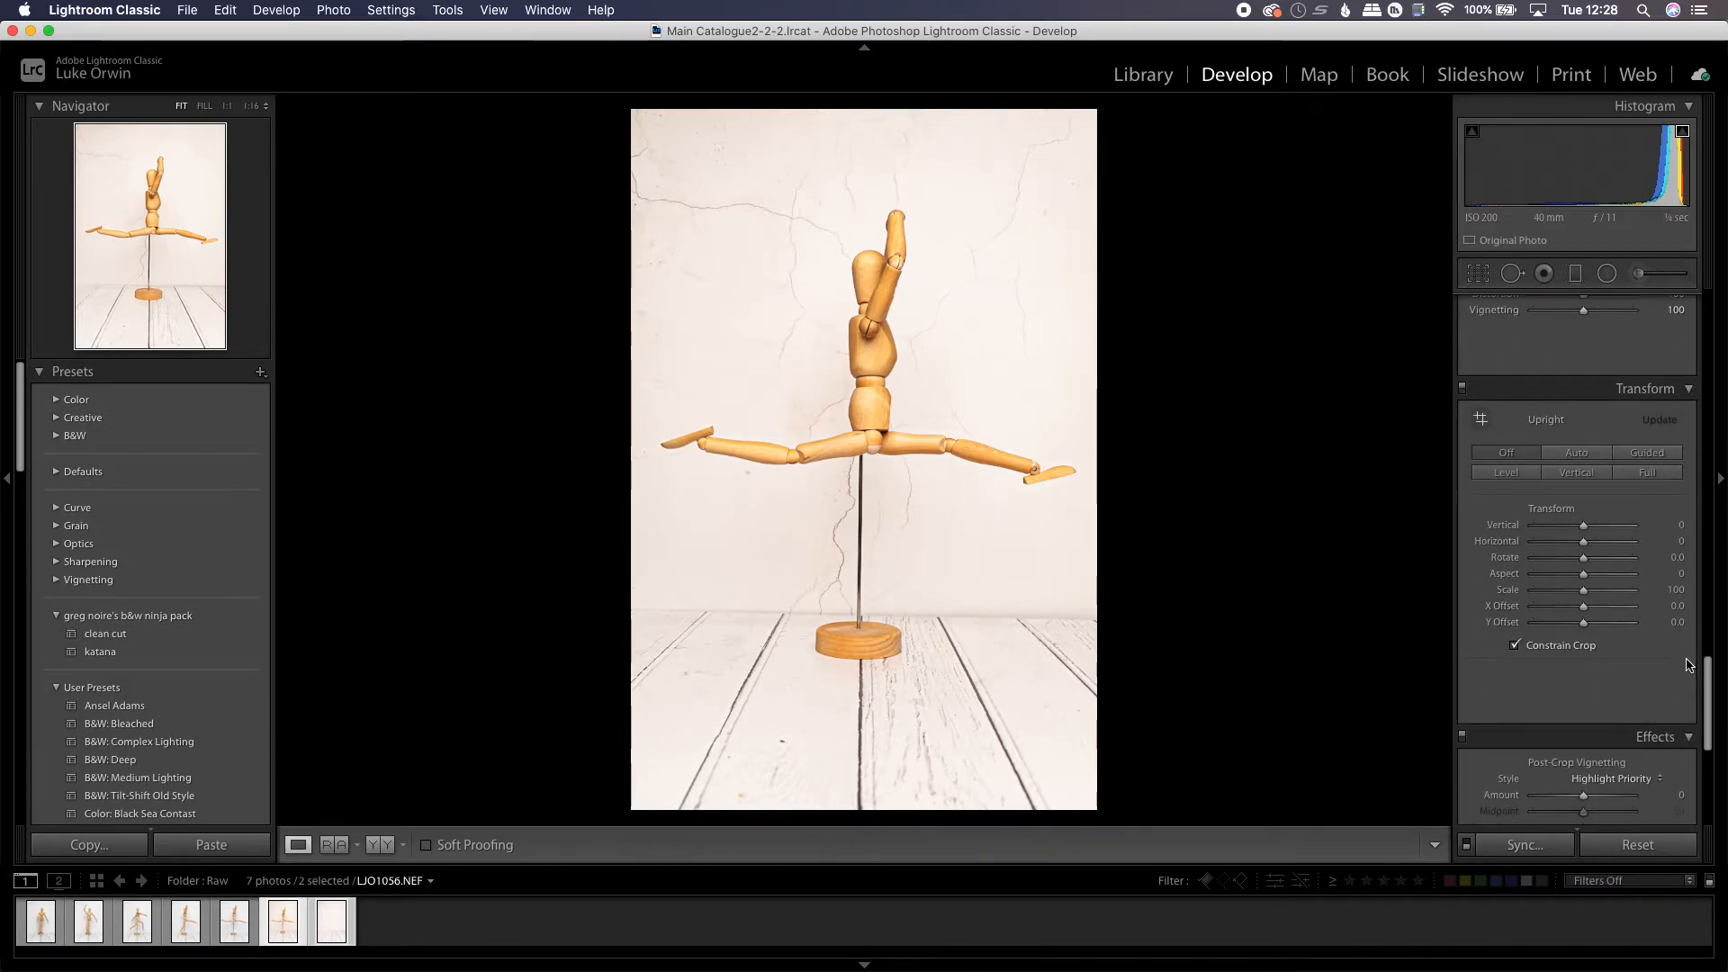
scroll(1698, 680, down, 2)
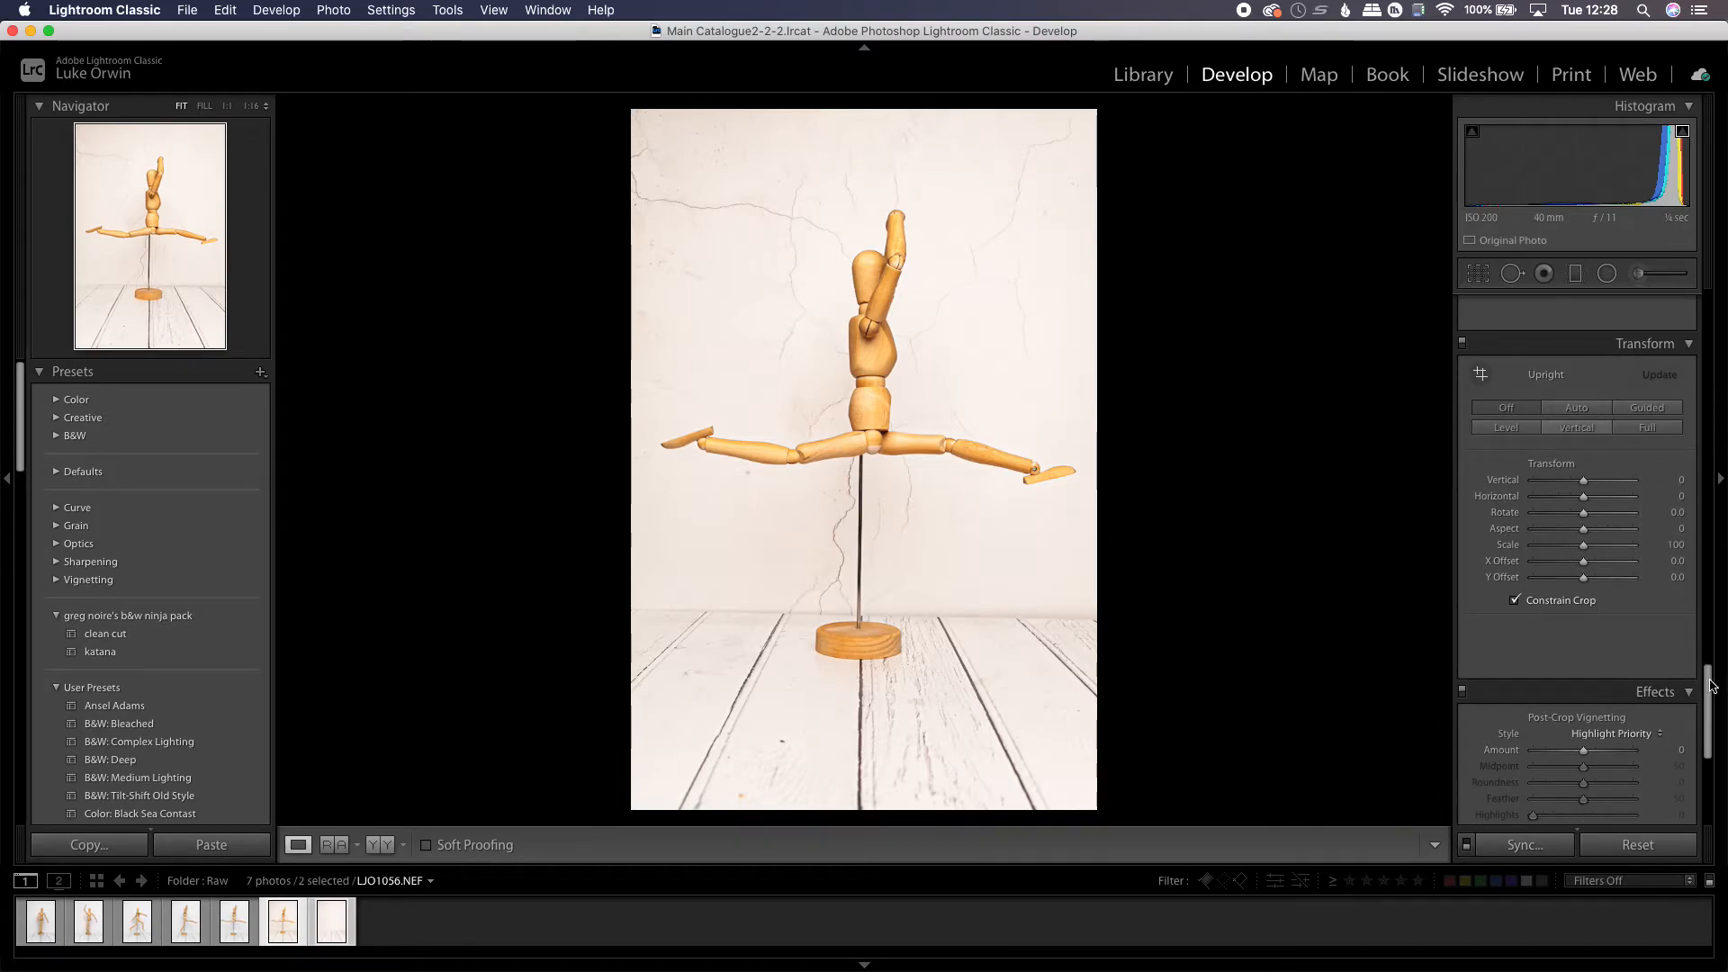
scroll(1530, 559, up, 10)
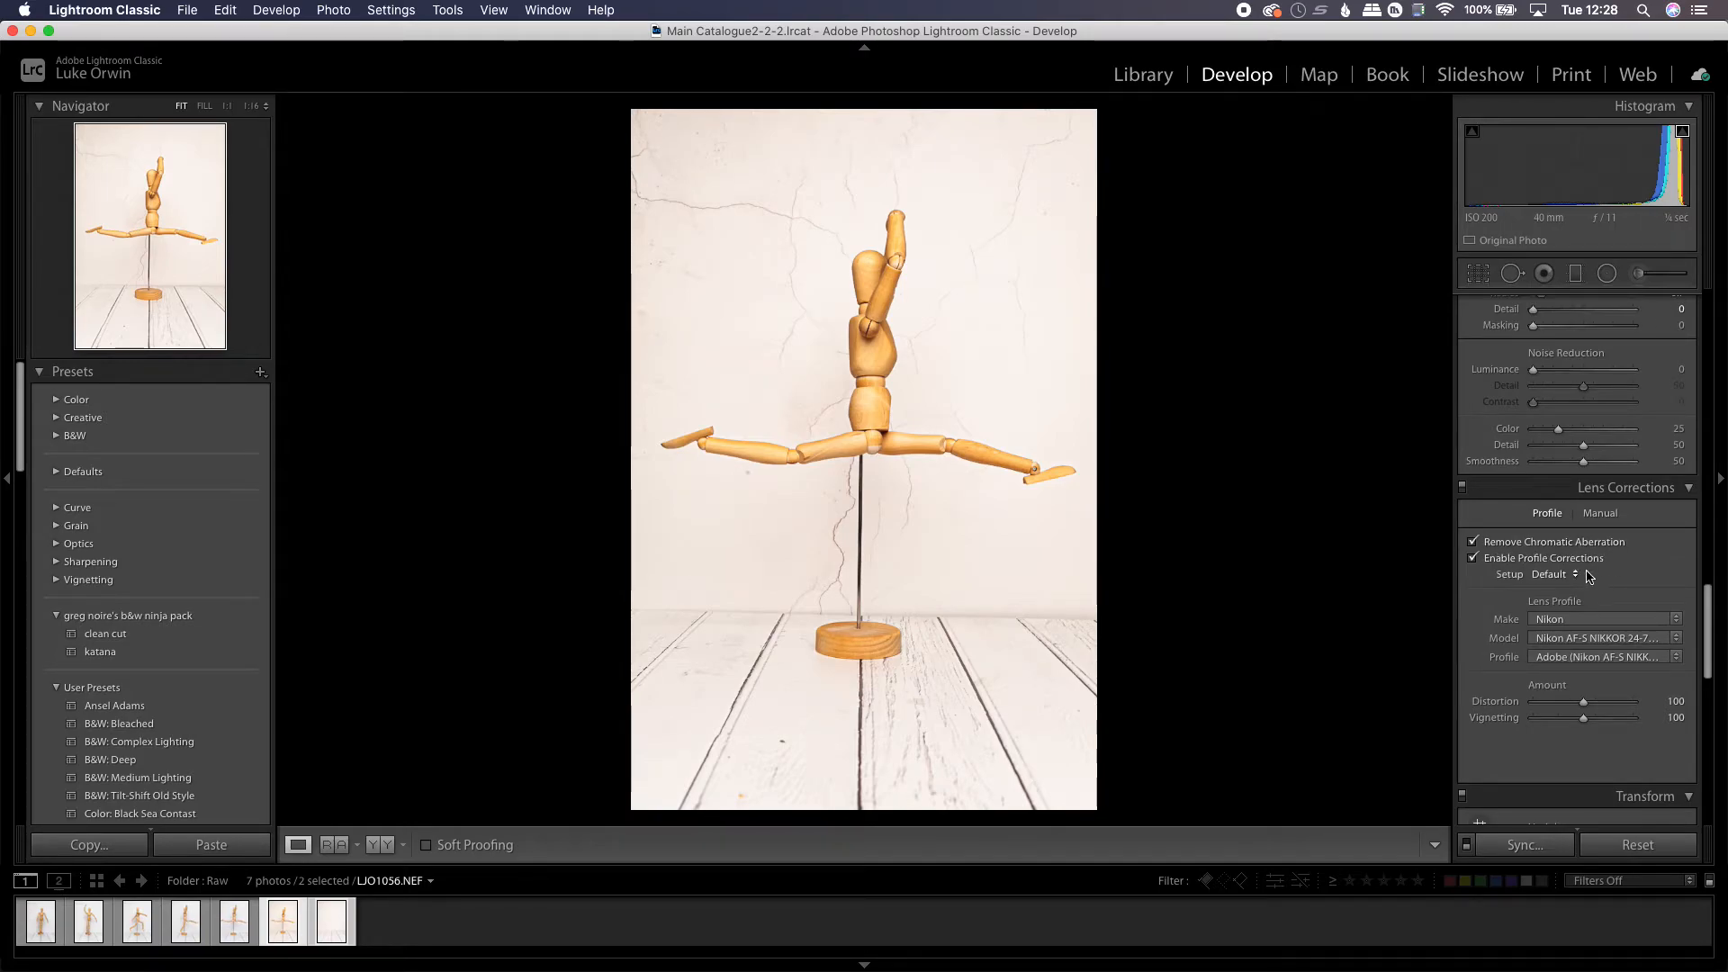
drag(1713, 627, 1713, 351)
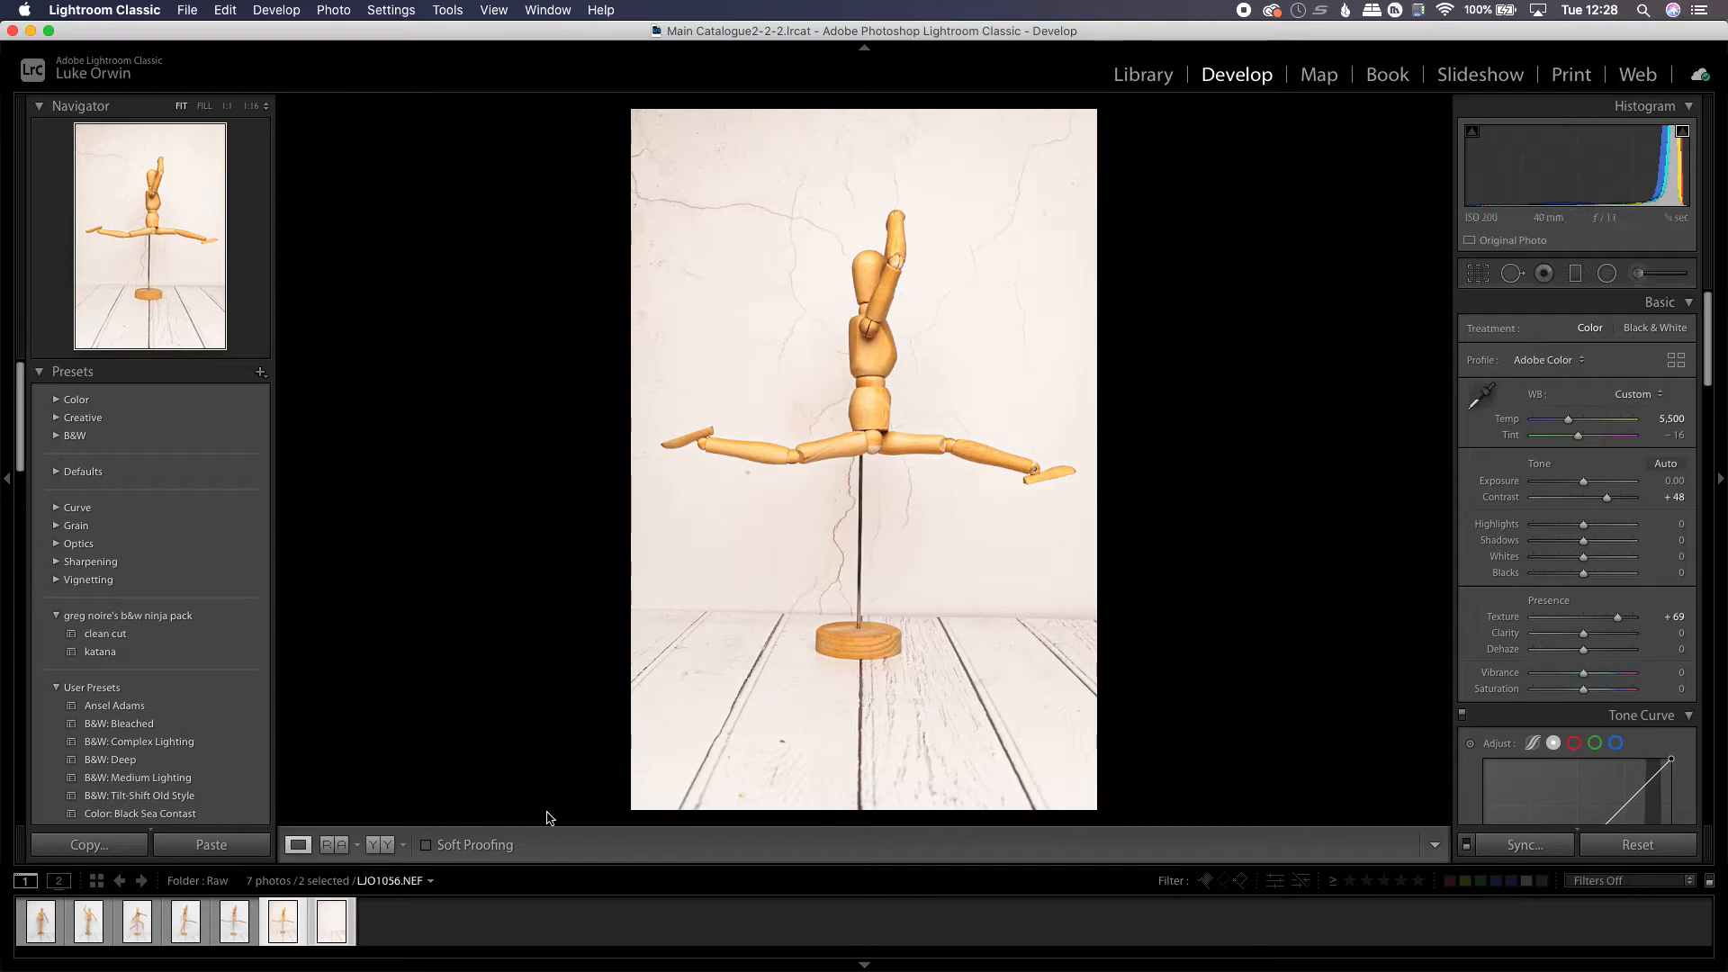
Open the two selected photos as layers in Photoshop
right_click(859, 463)
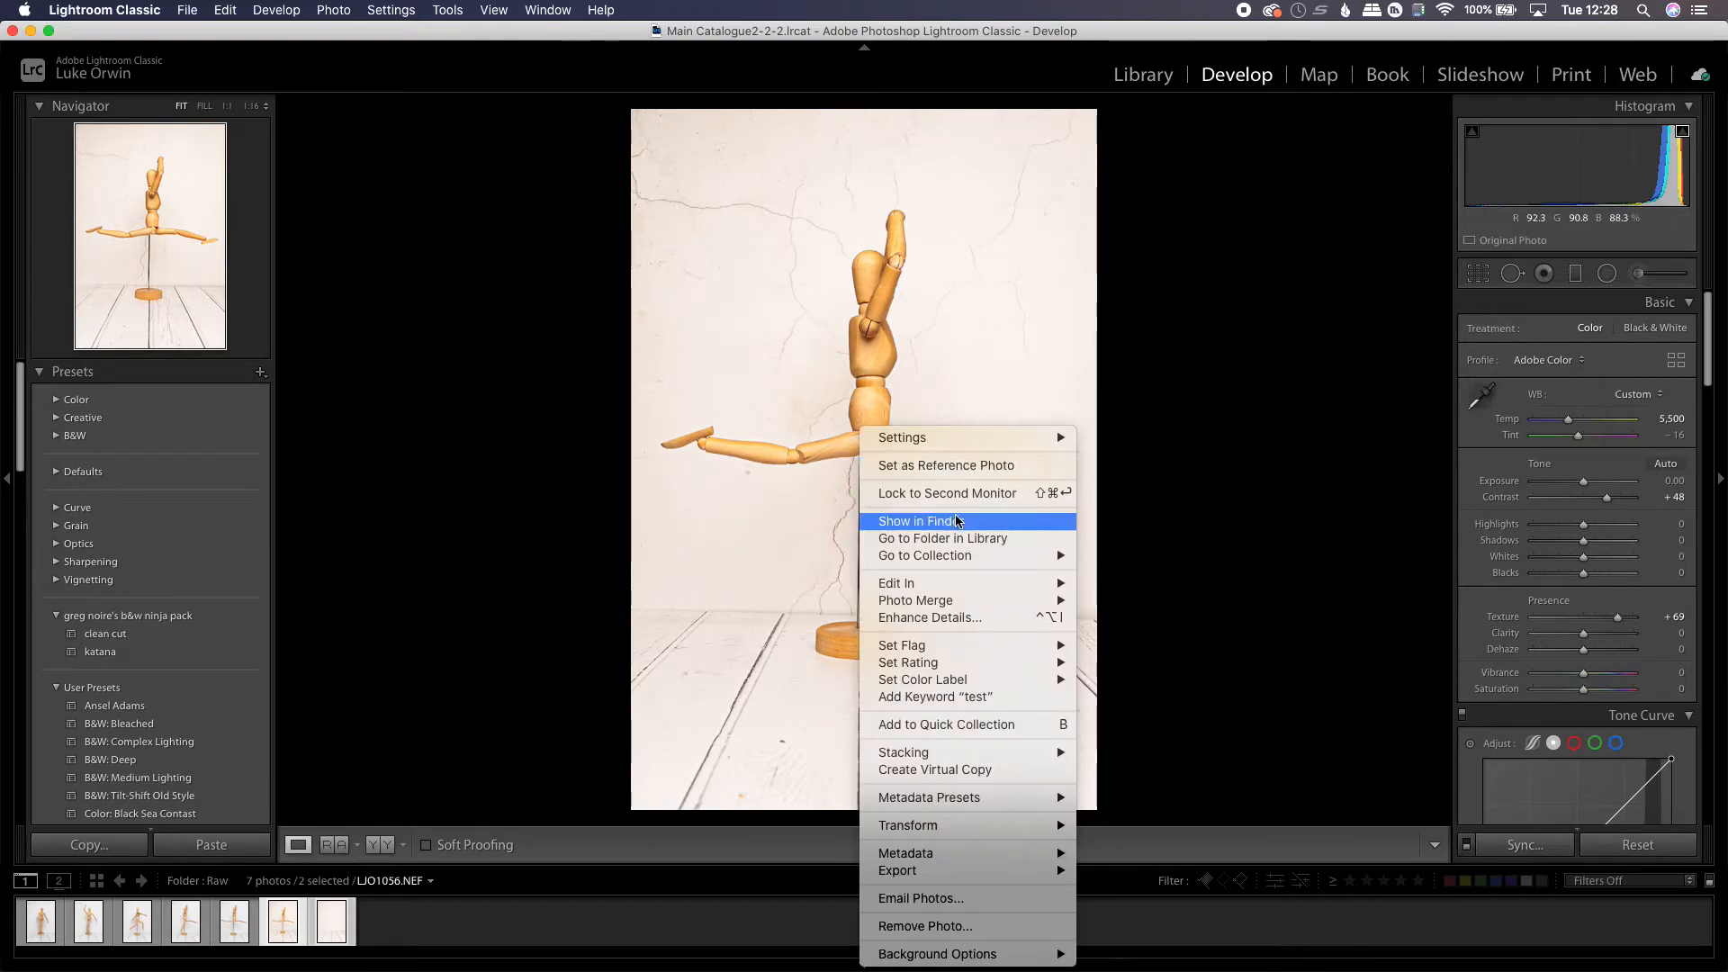
mouse_move(1048, 583)
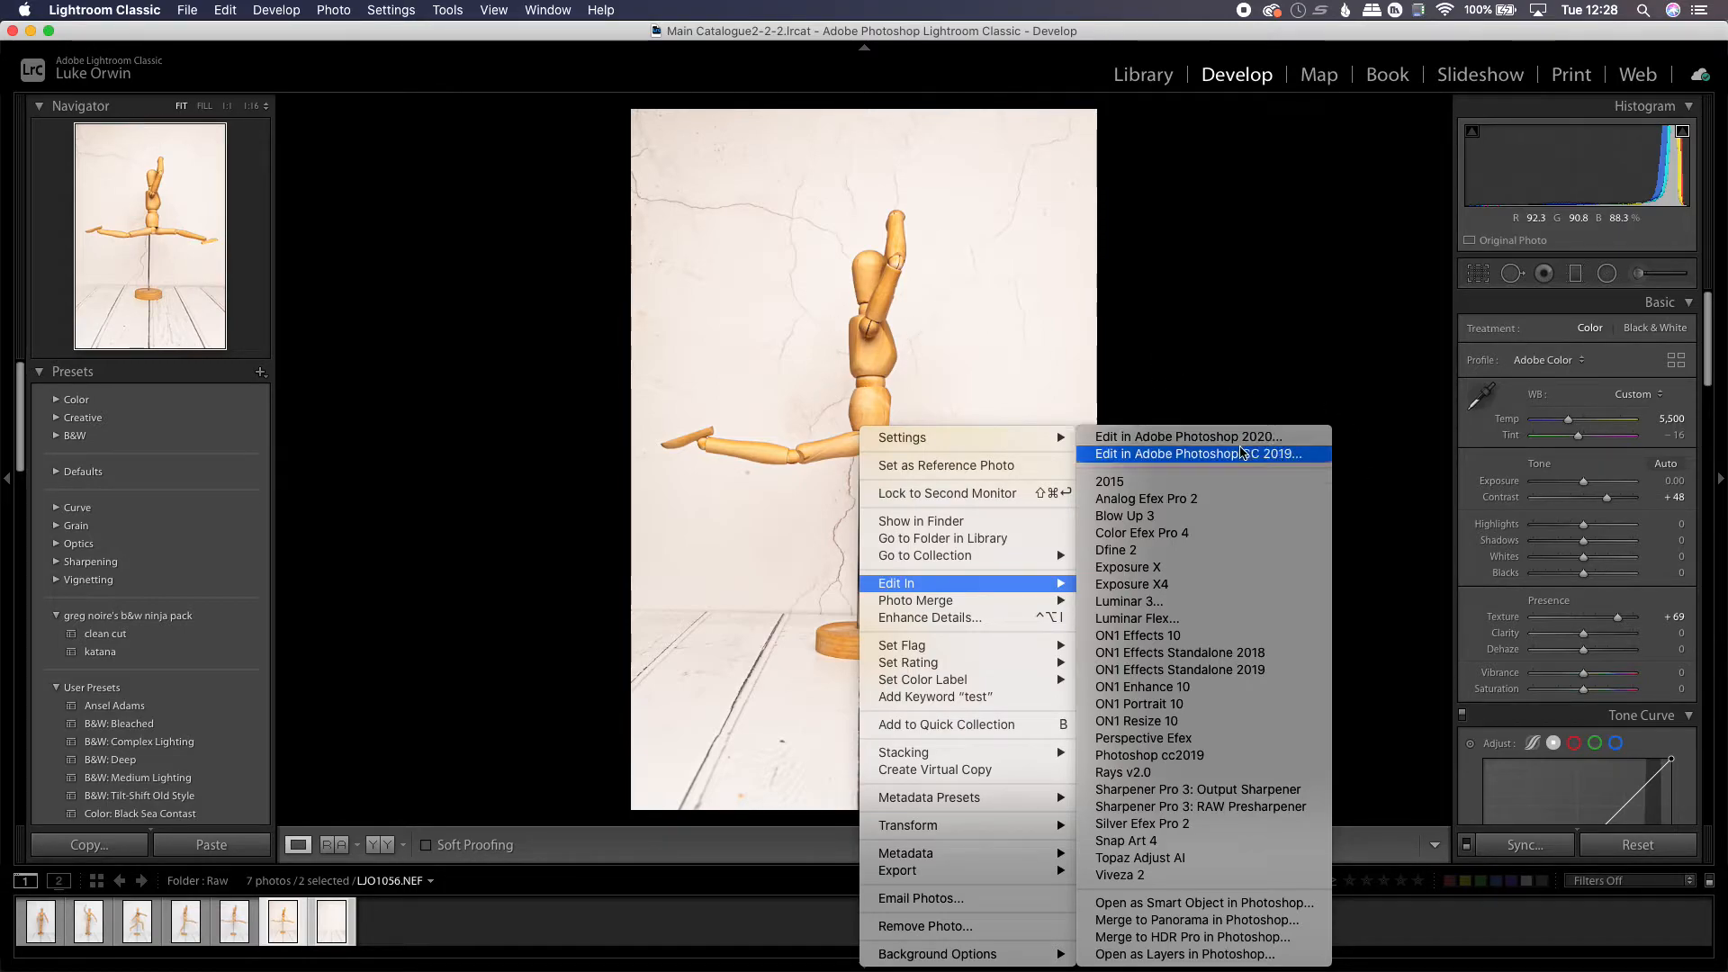
click(1235, 959)
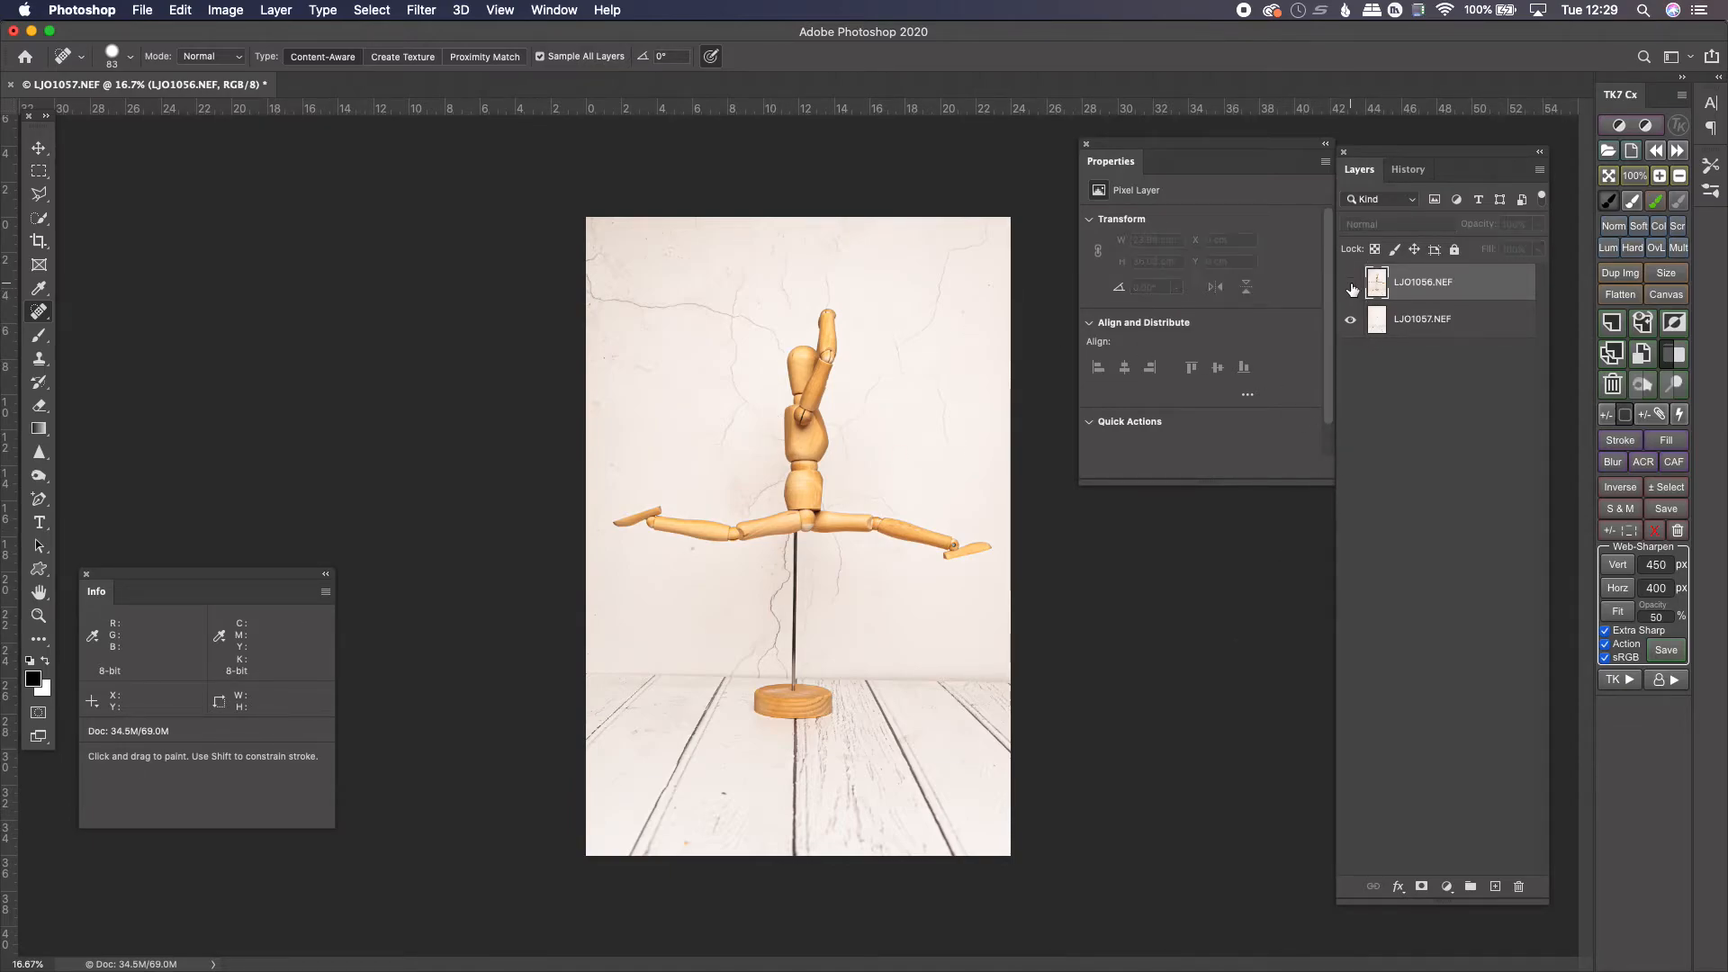
With the Quick Selection tool, use Select Subject to select the figure on the top layer
click(1351, 287)
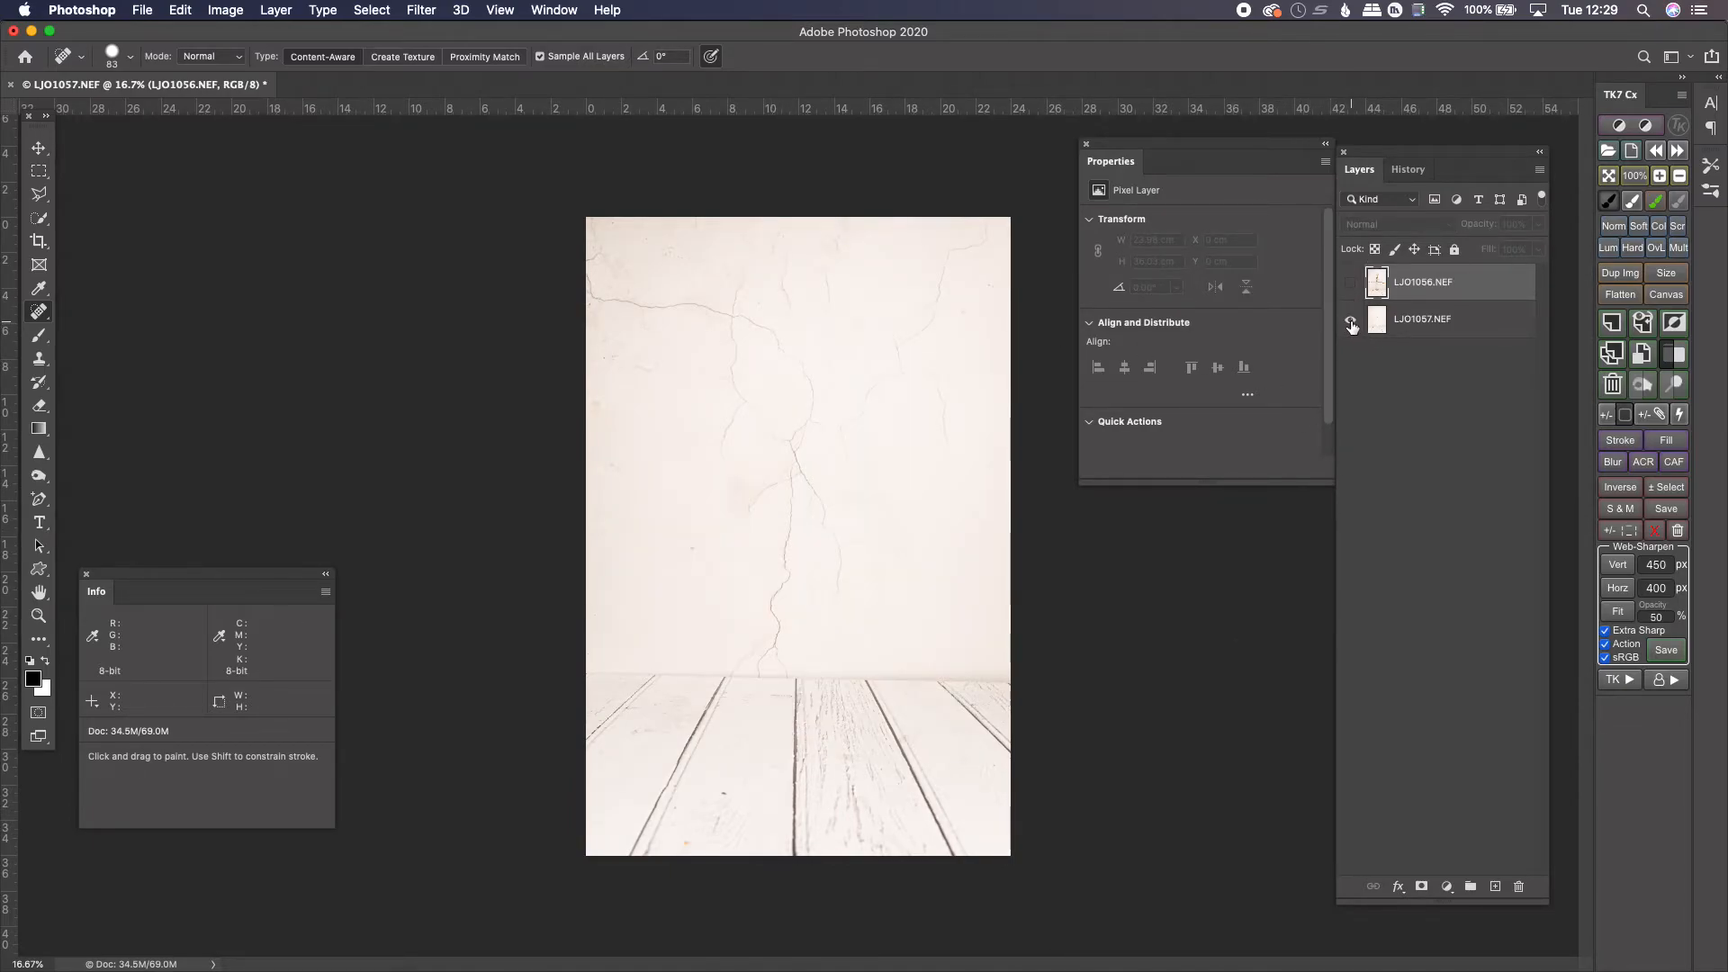
click(1351, 284)
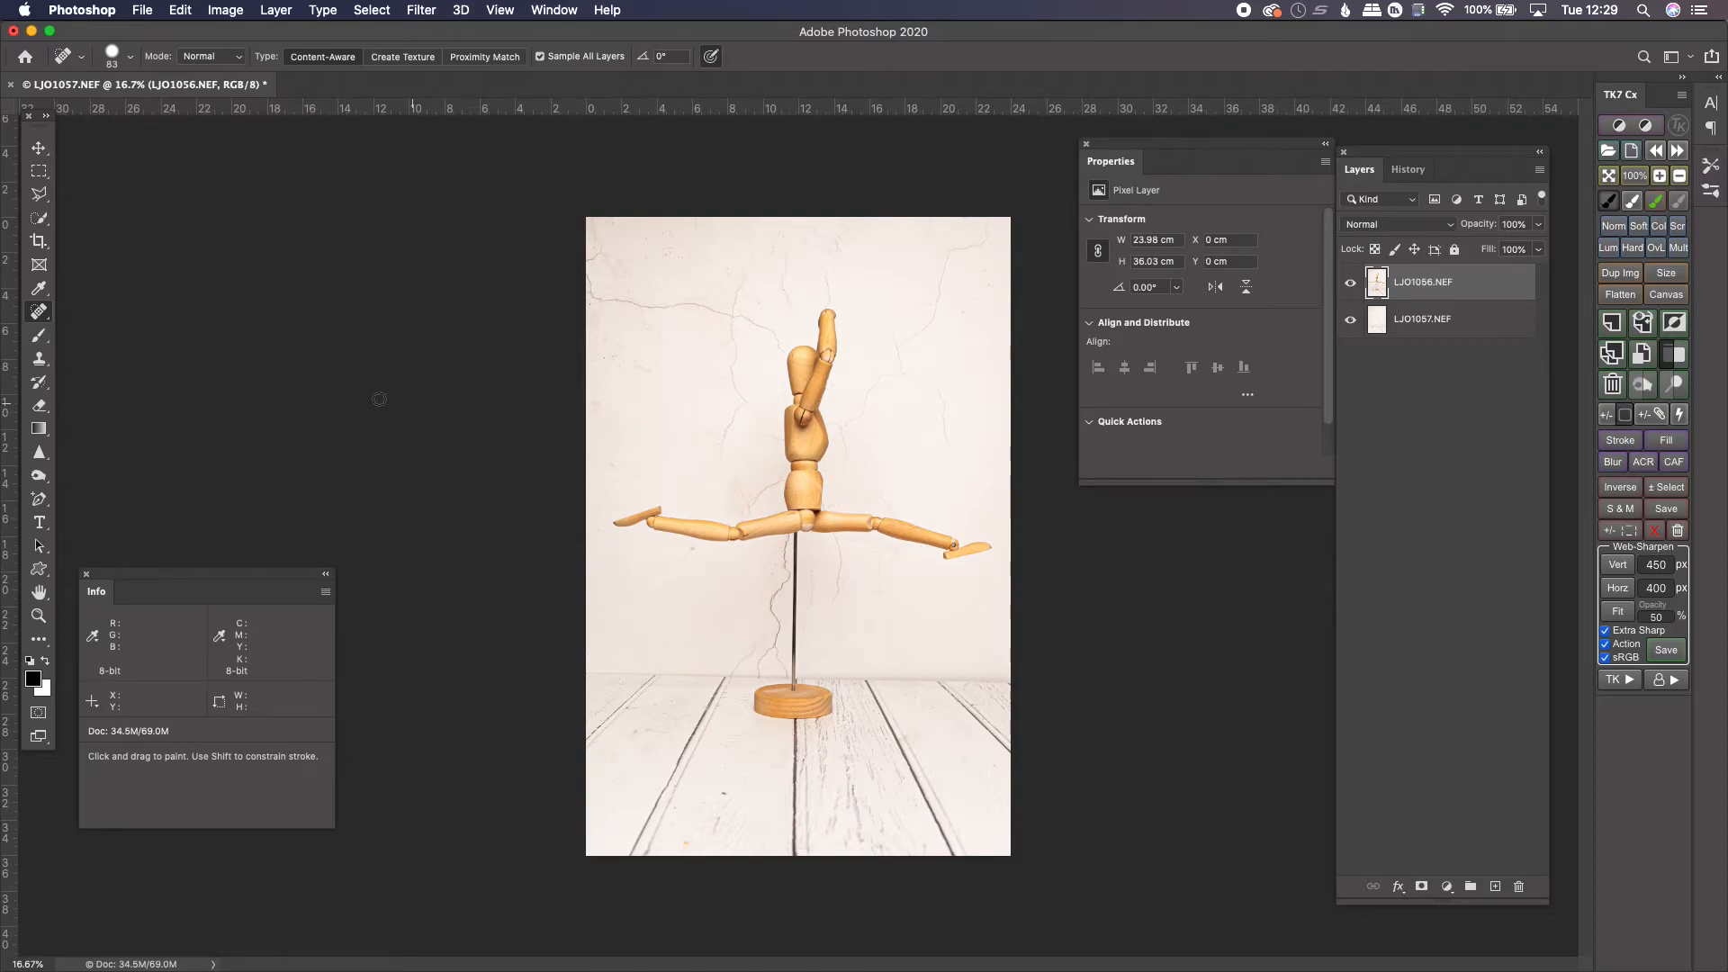
click(36, 313)
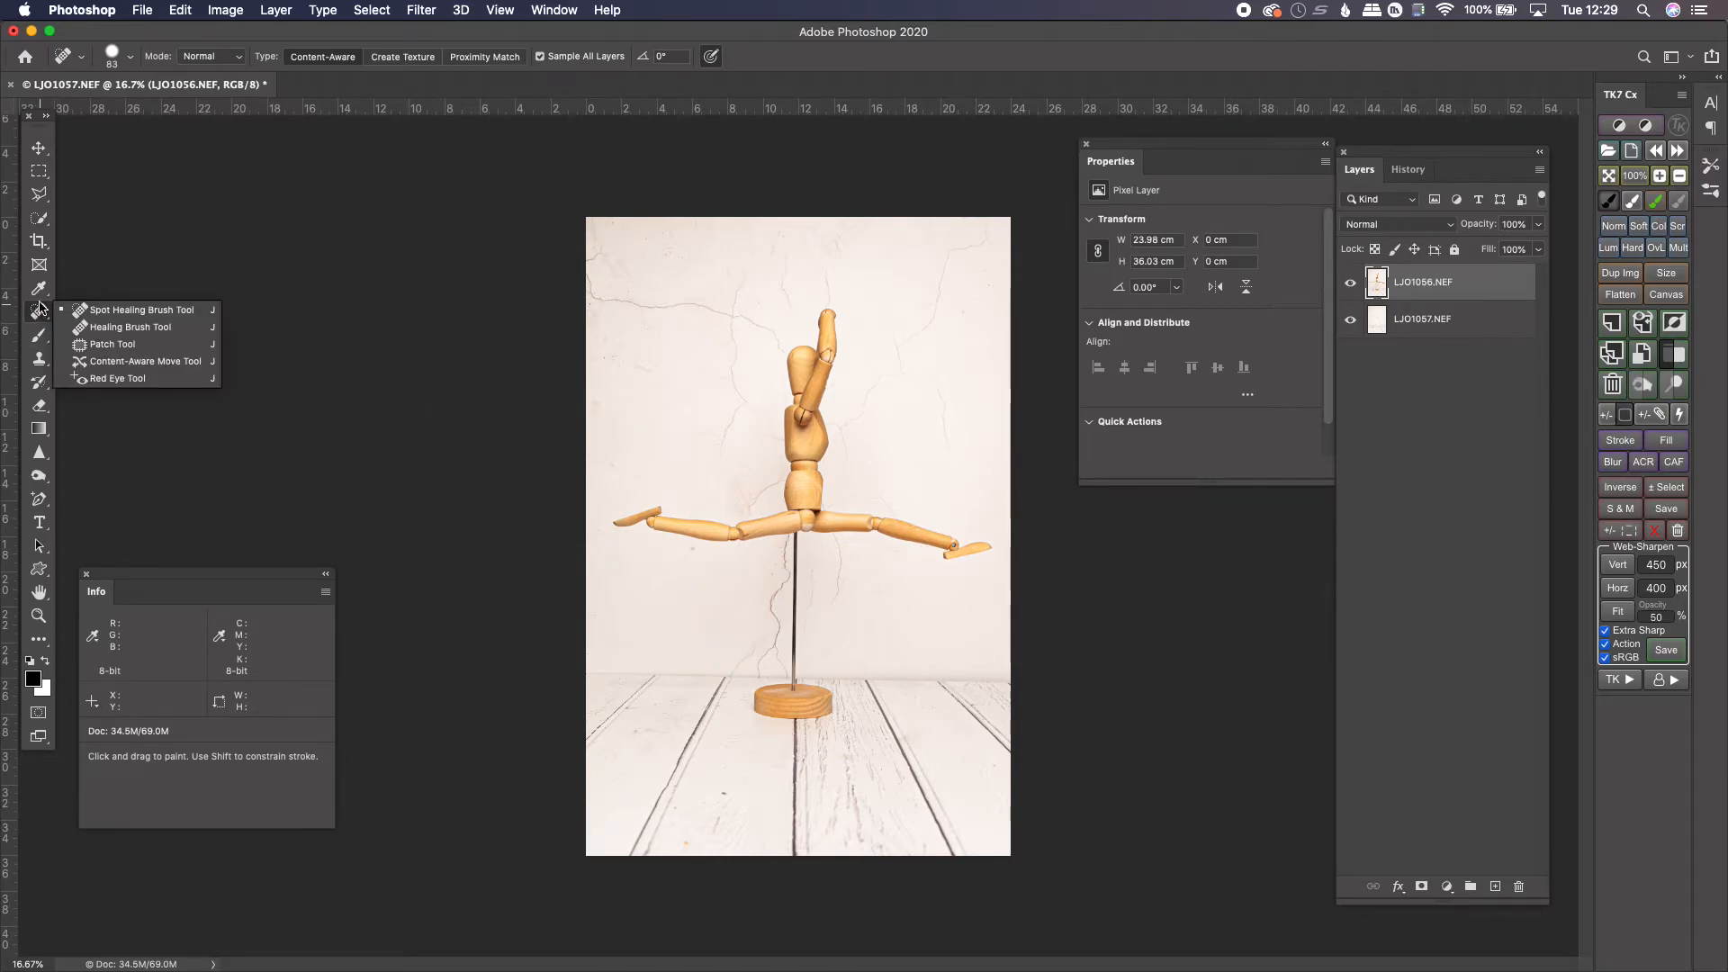
click(40, 220)
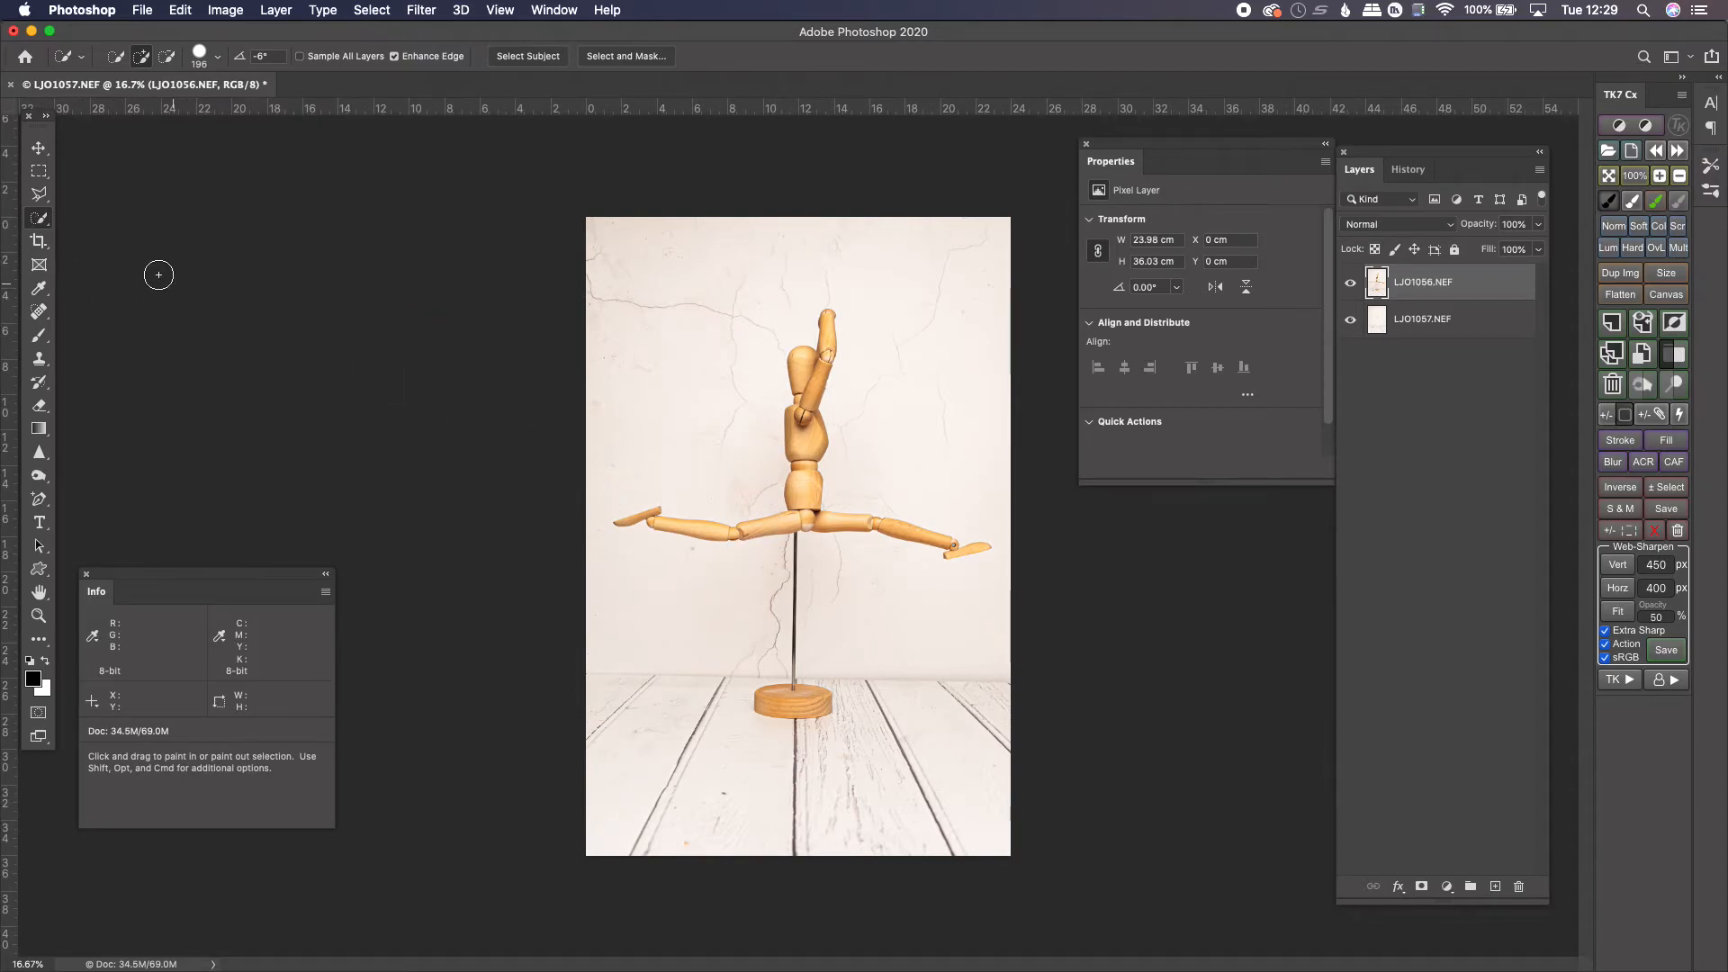
click(538, 58)
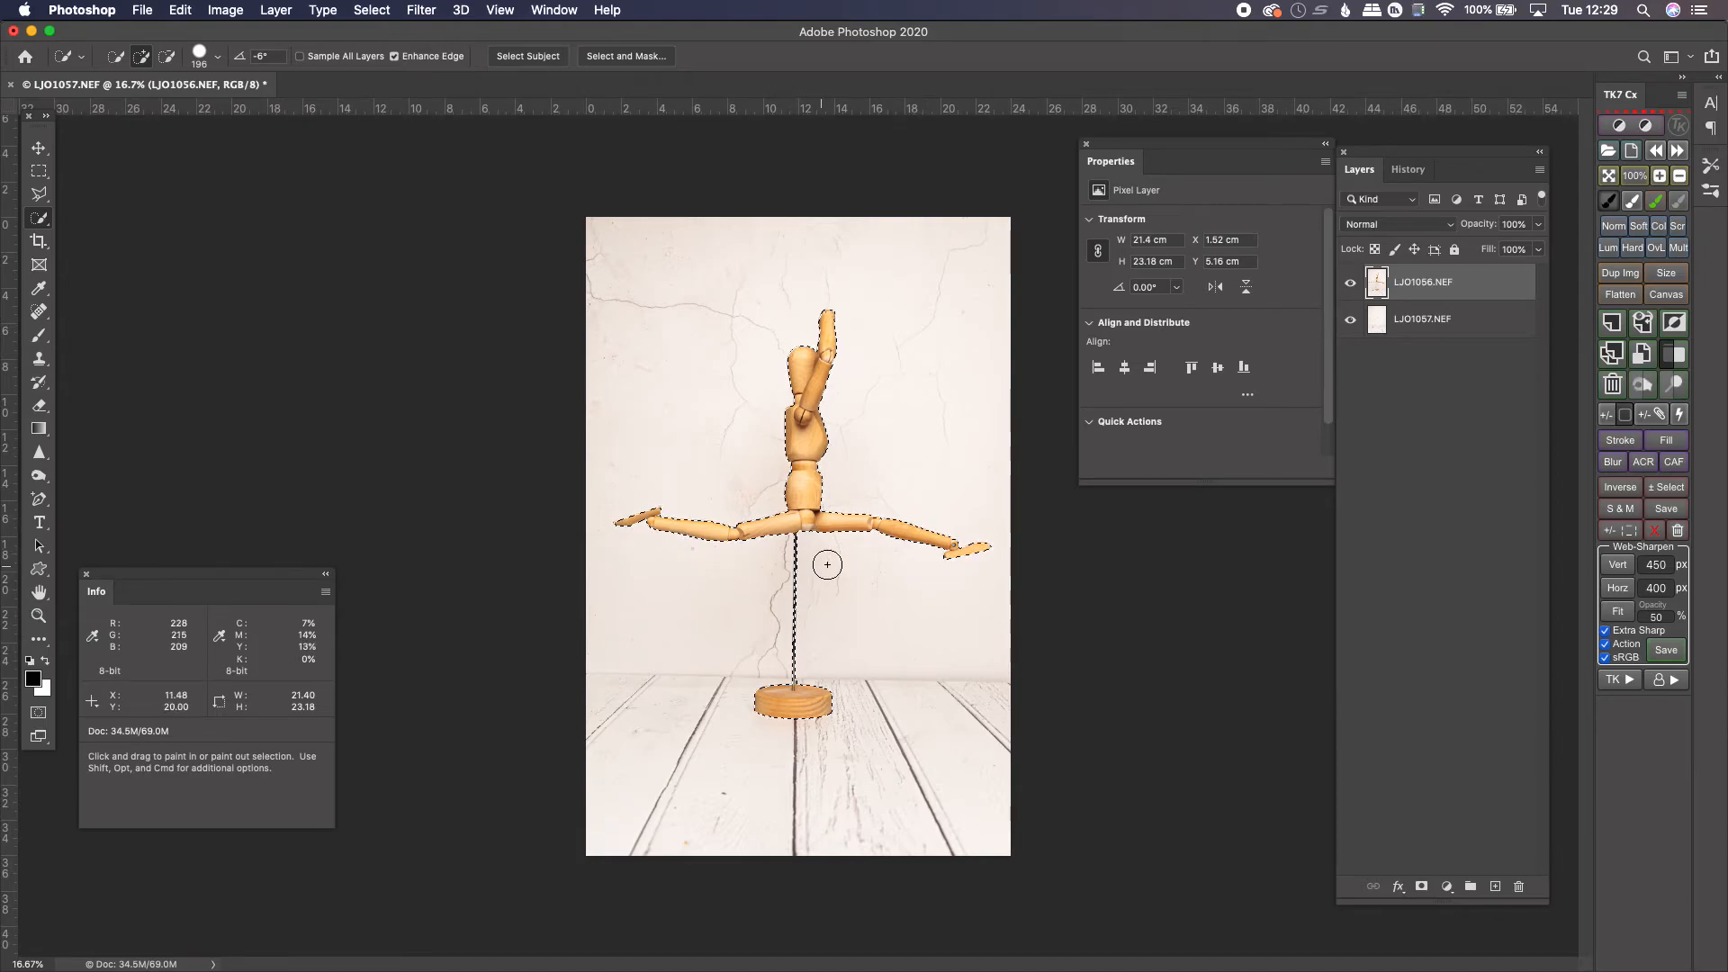
Refine the selection around the figure, subtracting the thin support rod between the figure and its base
scroll(829, 615, up, 5)
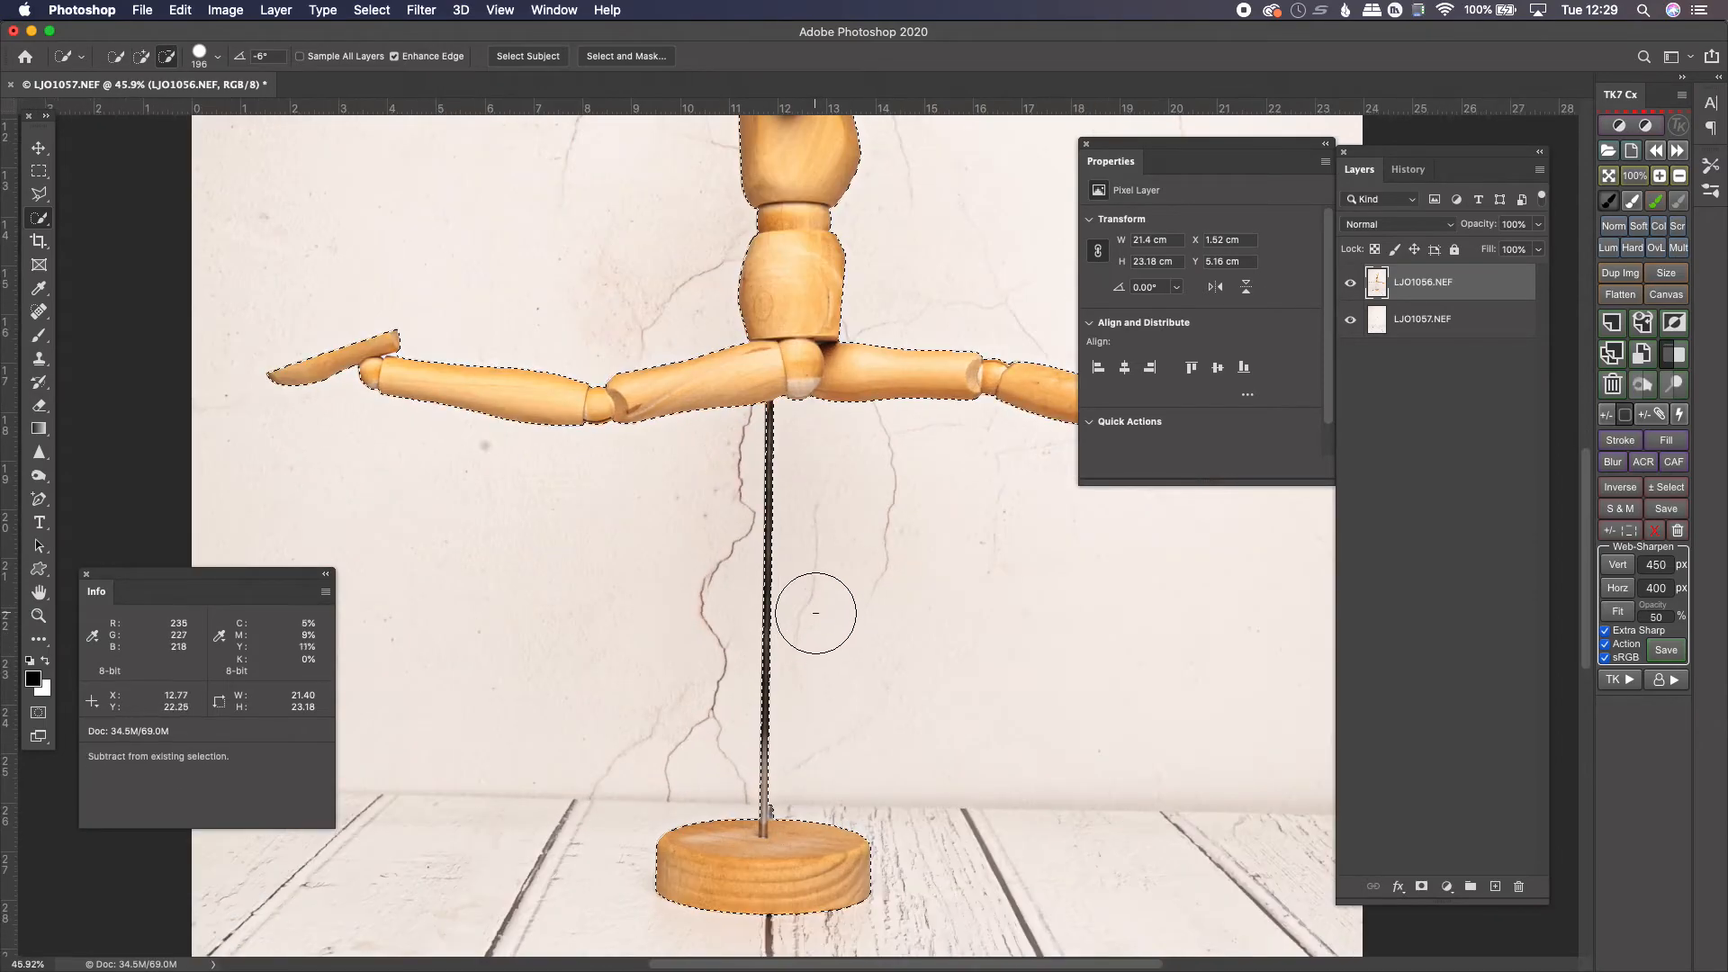
drag(821, 494, 748, 656)
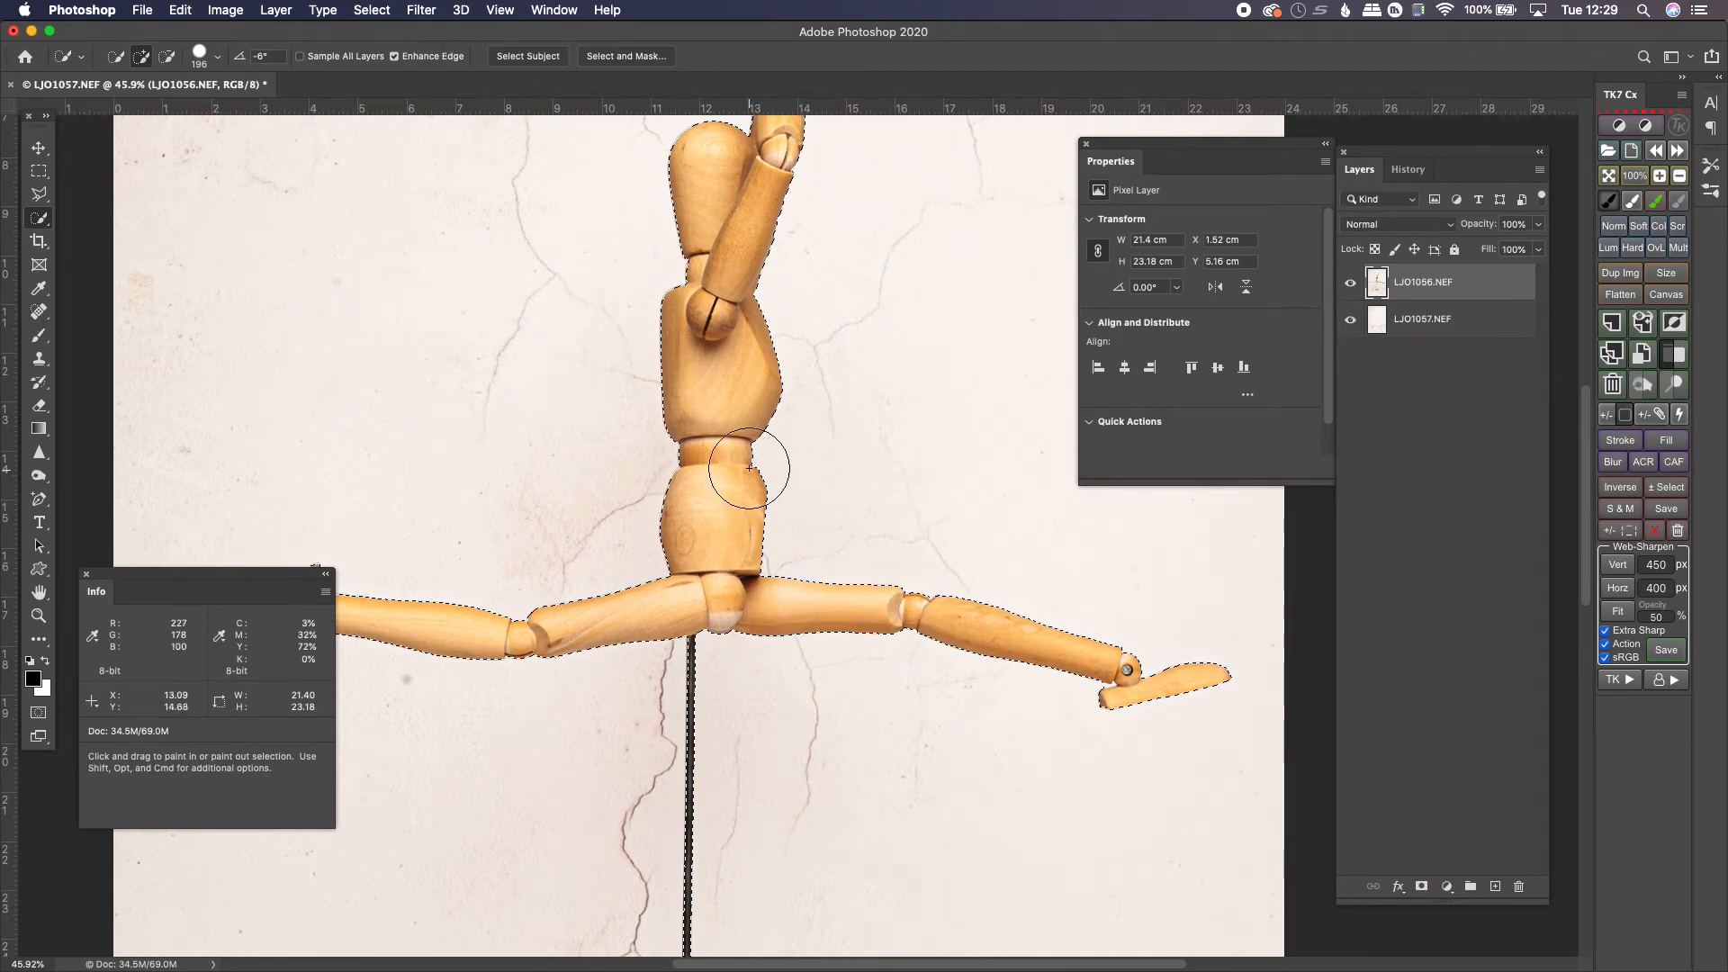
mouse_move(714, 390)
mouse_down()
mouse_move(711, 666)
mouse_move(757, 388)
mouse_move(803, 265)
mouse_up()
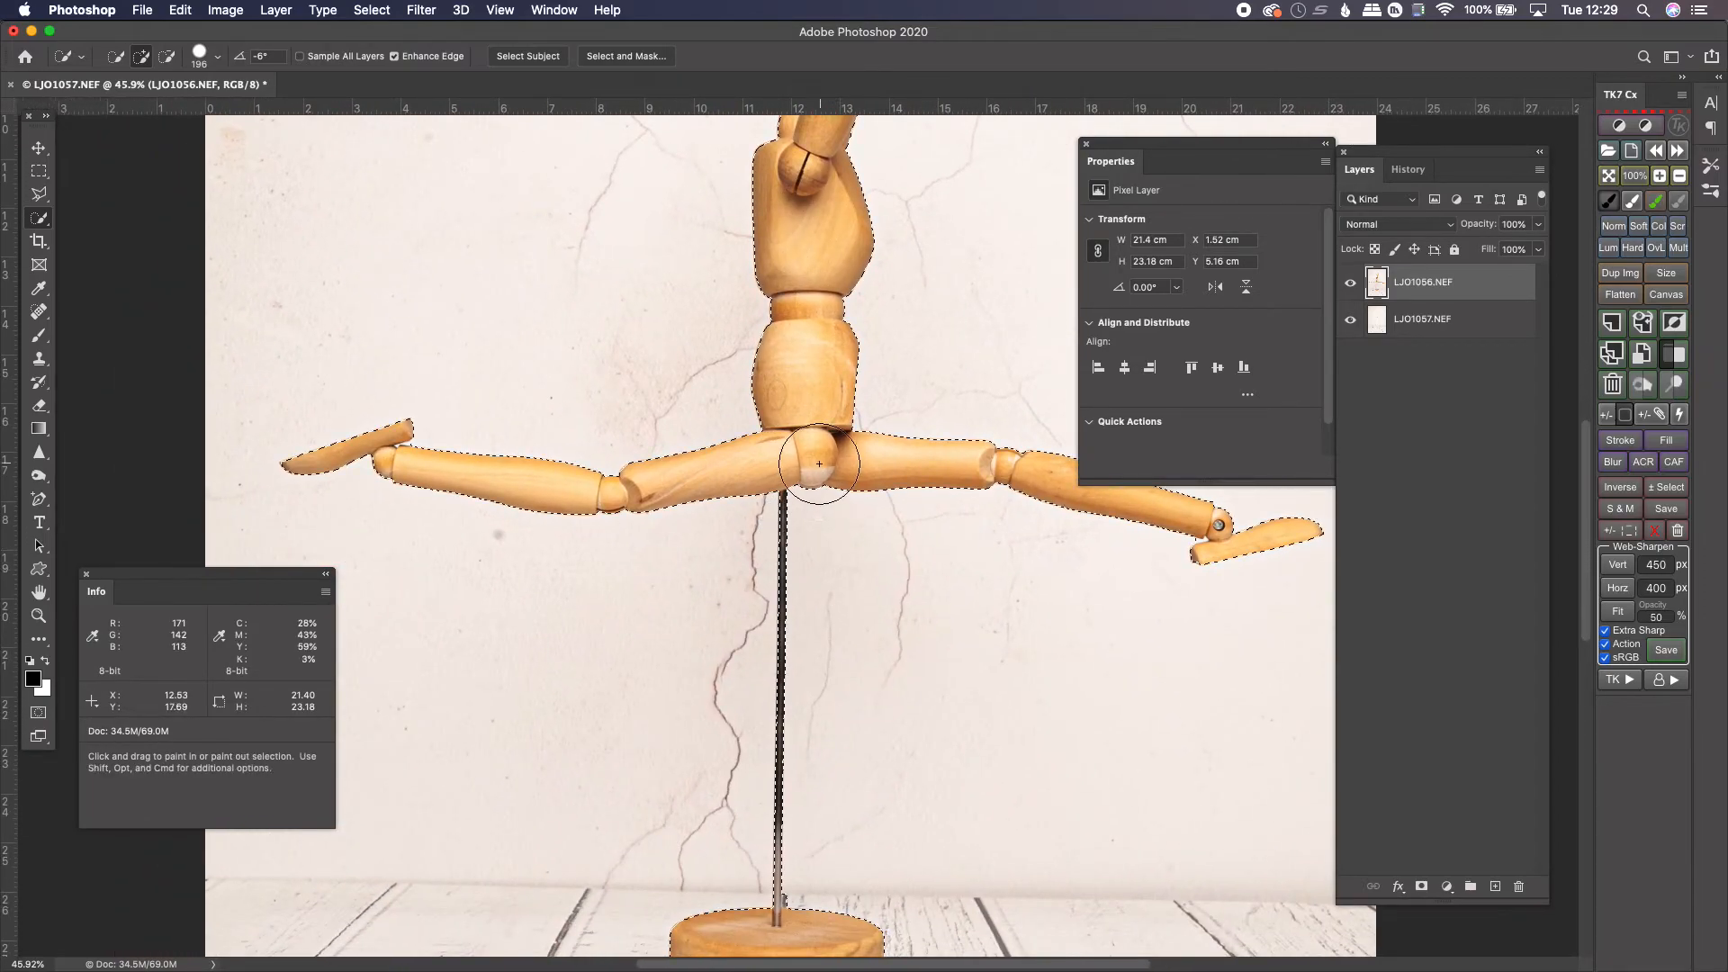
drag(803, 457, 829, 330)
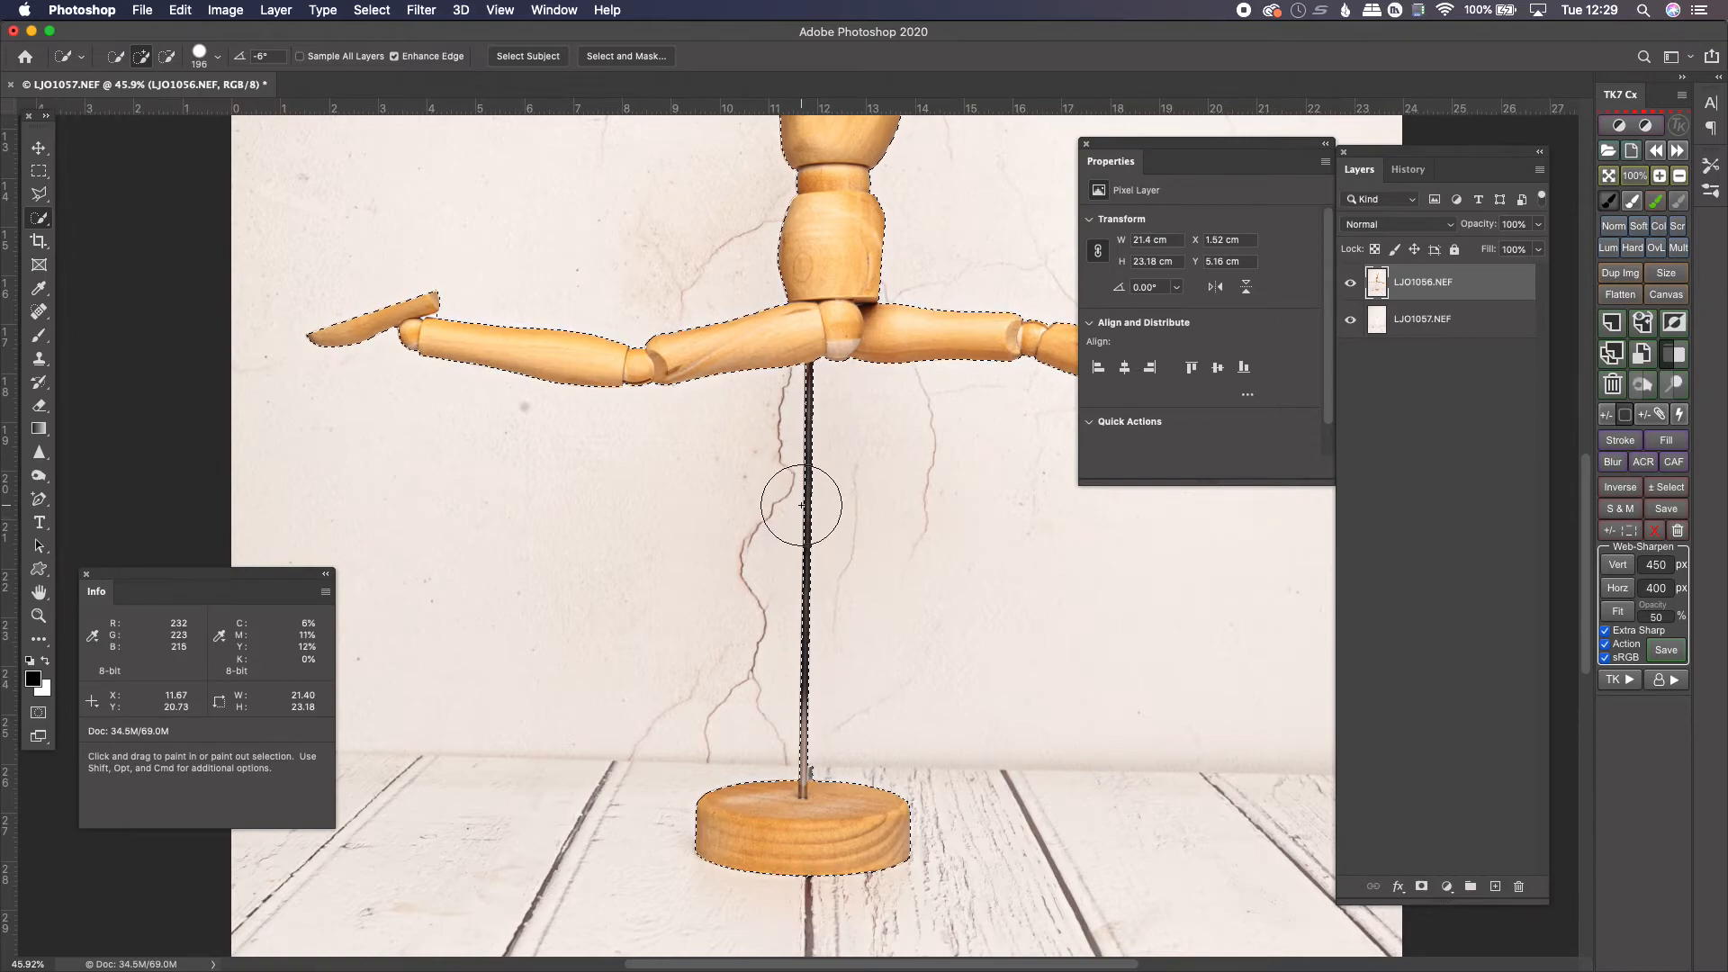
key(alt)
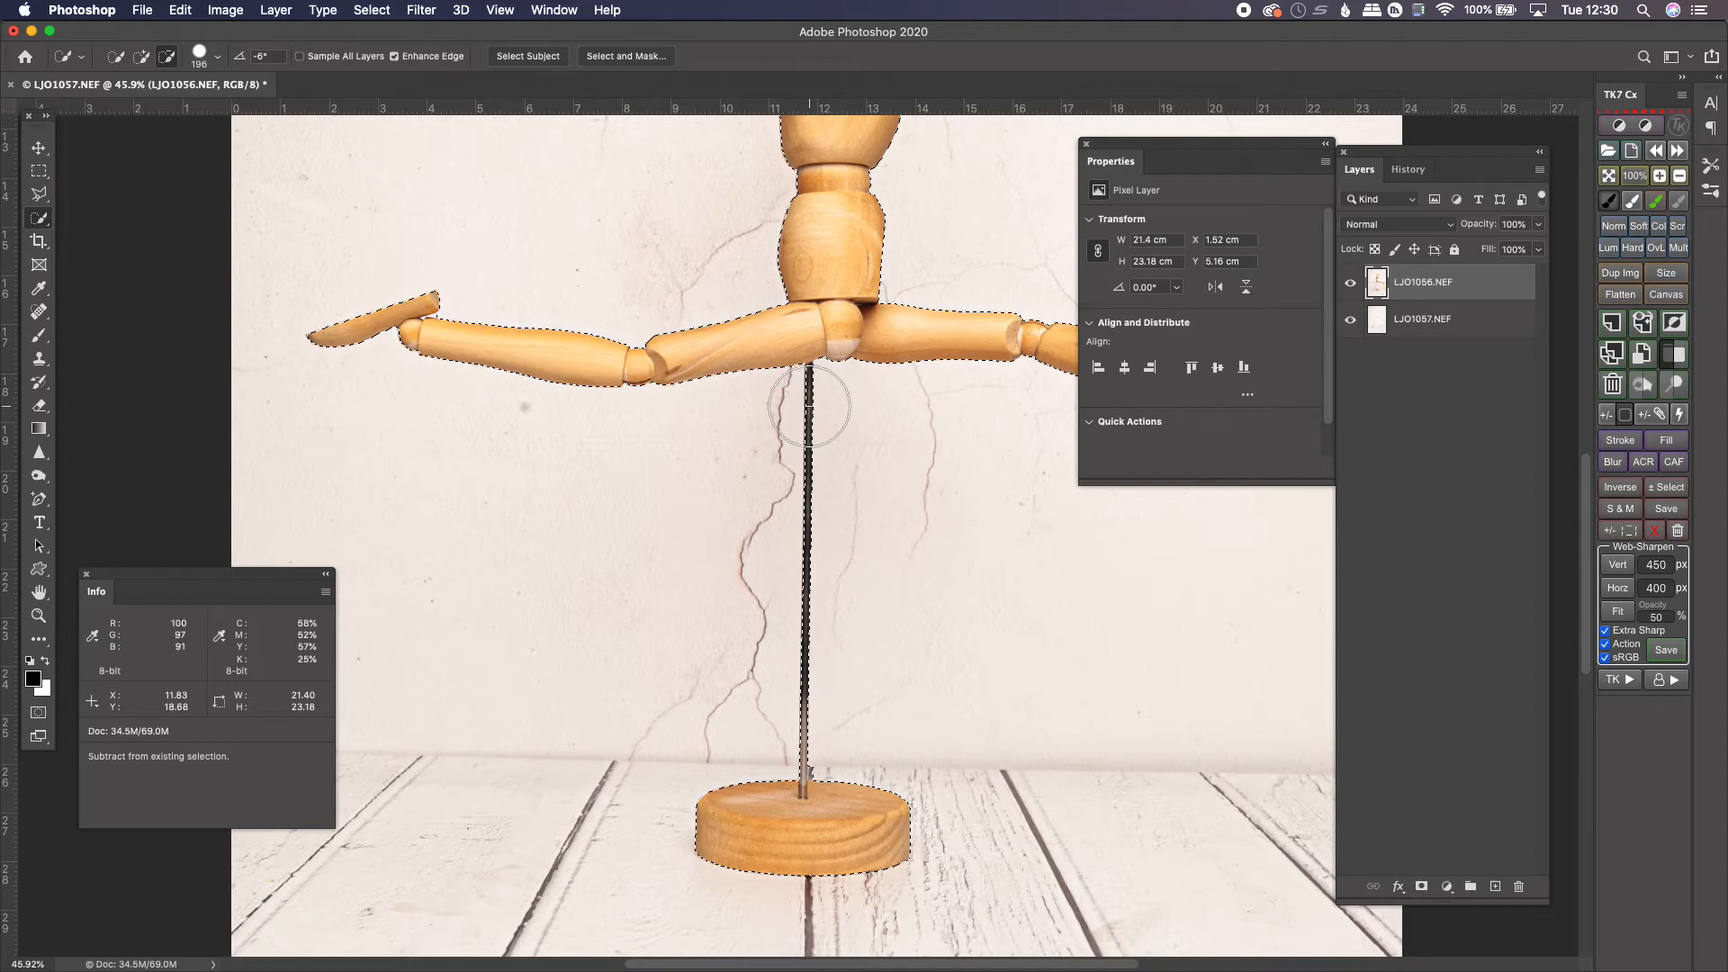
mouse_move(809, 406)
mouse_down()
mouse_move(808, 752)
mouse_move(740, 847)
mouse_move(927, 841)
mouse_move(877, 779)
mouse_move(837, 774)
mouse_move(870, 742)
mouse_up()
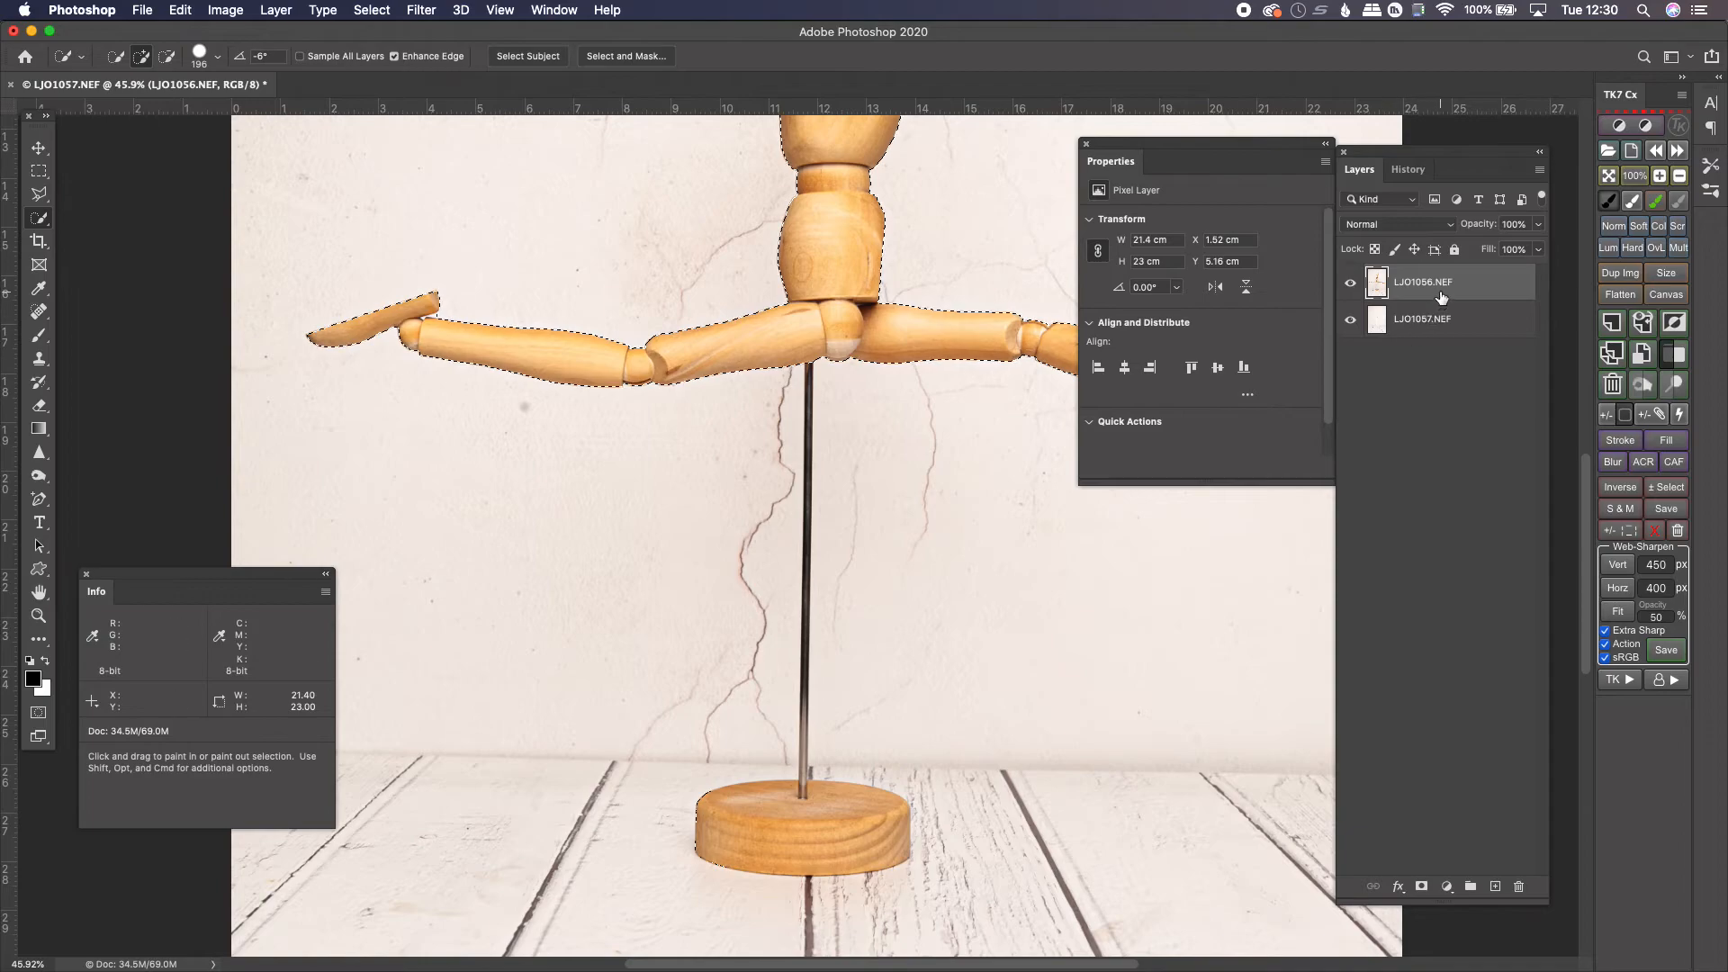
Add a layer mask to the figure layer from the selection so the stand and base are hidden, revealing the background plate
click(1421, 888)
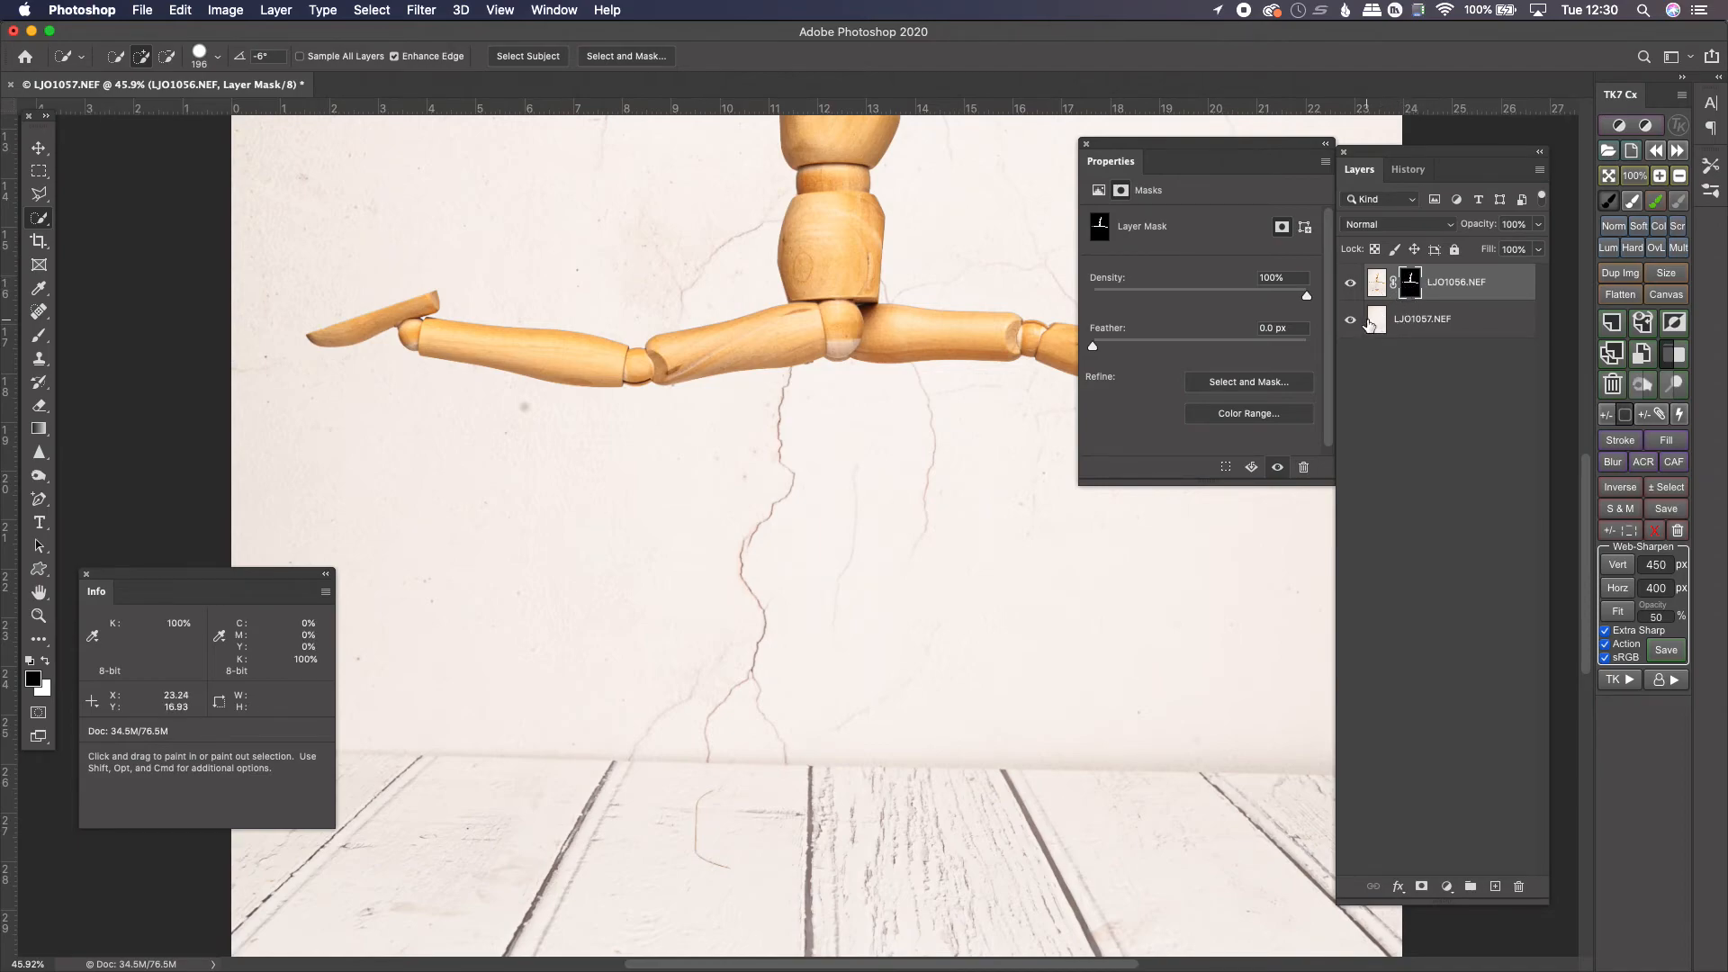
scroll(771, 735, down, 4)
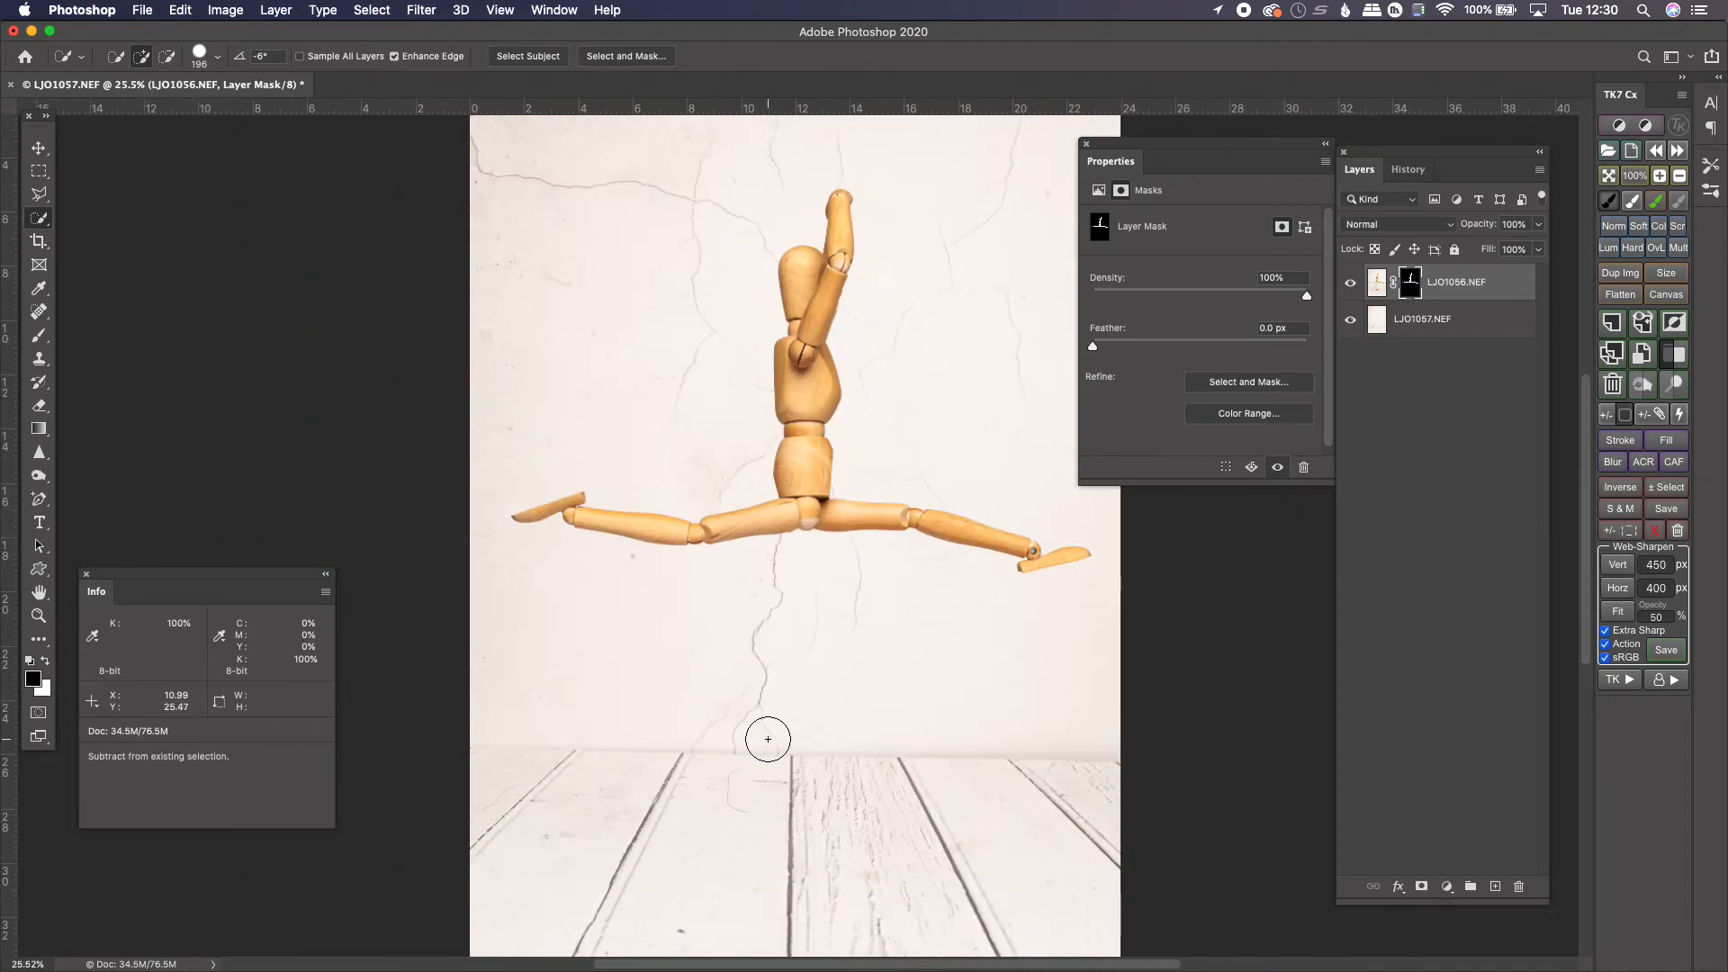
scroll(767, 735, down, 1)
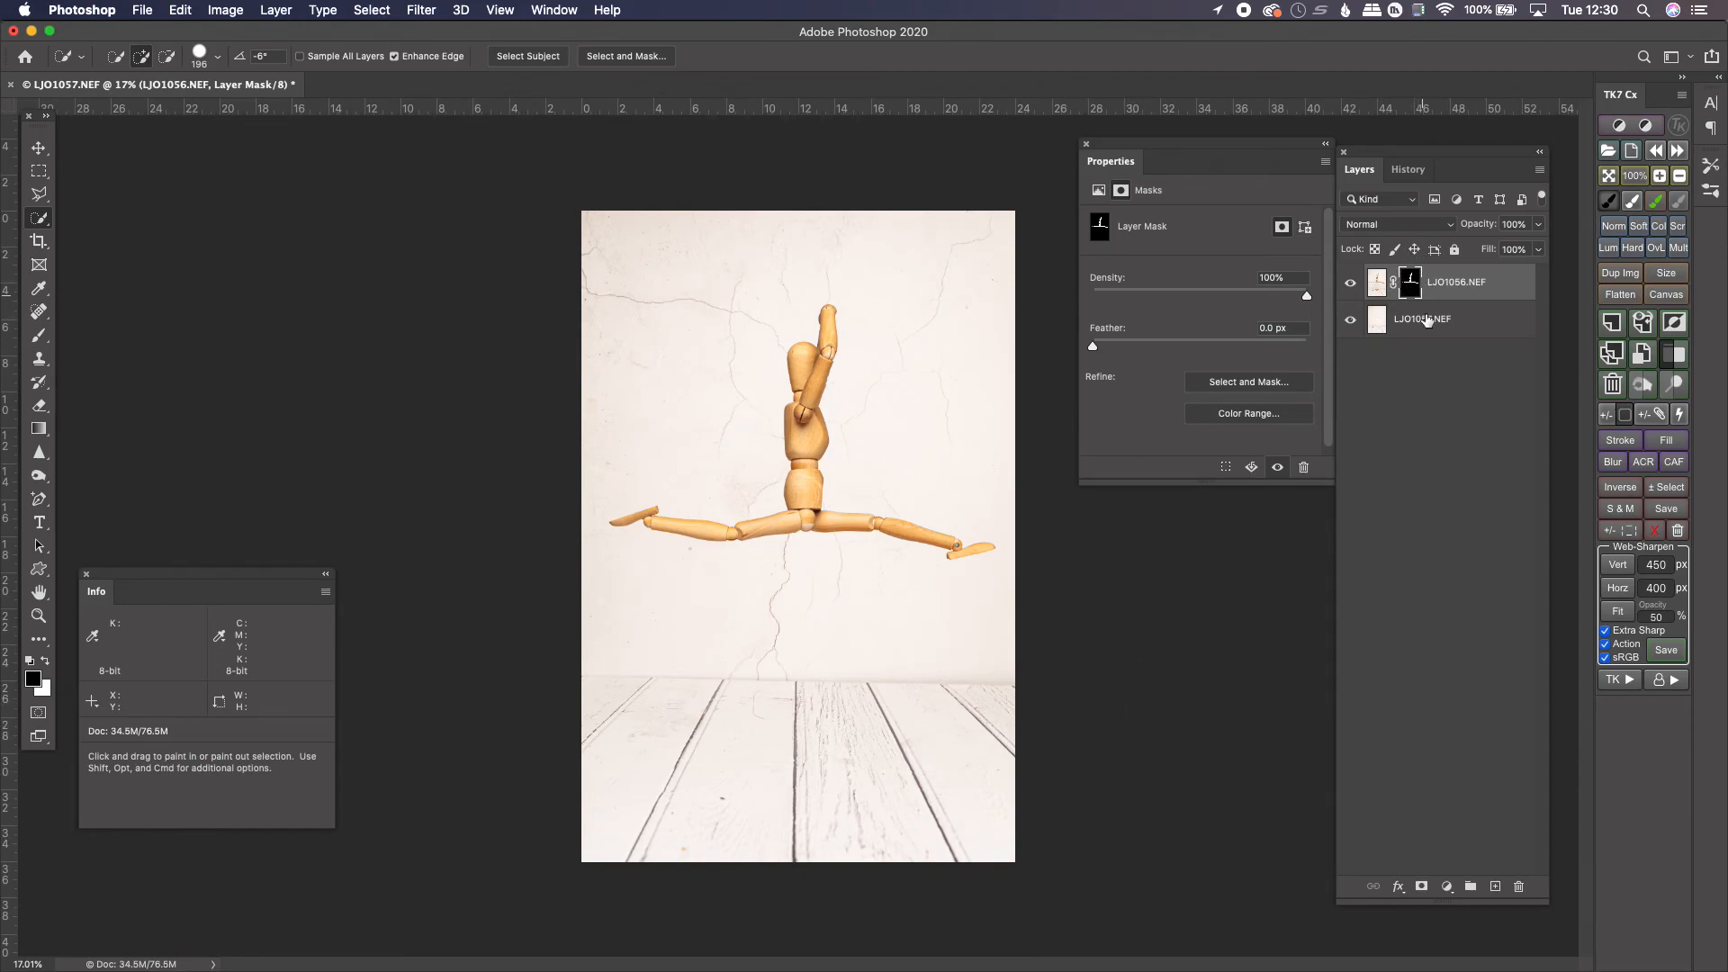
Add a new empty layer on top and use the Spot Healing Brush, sampling all layers, to remove small spots on the background
click(1497, 887)
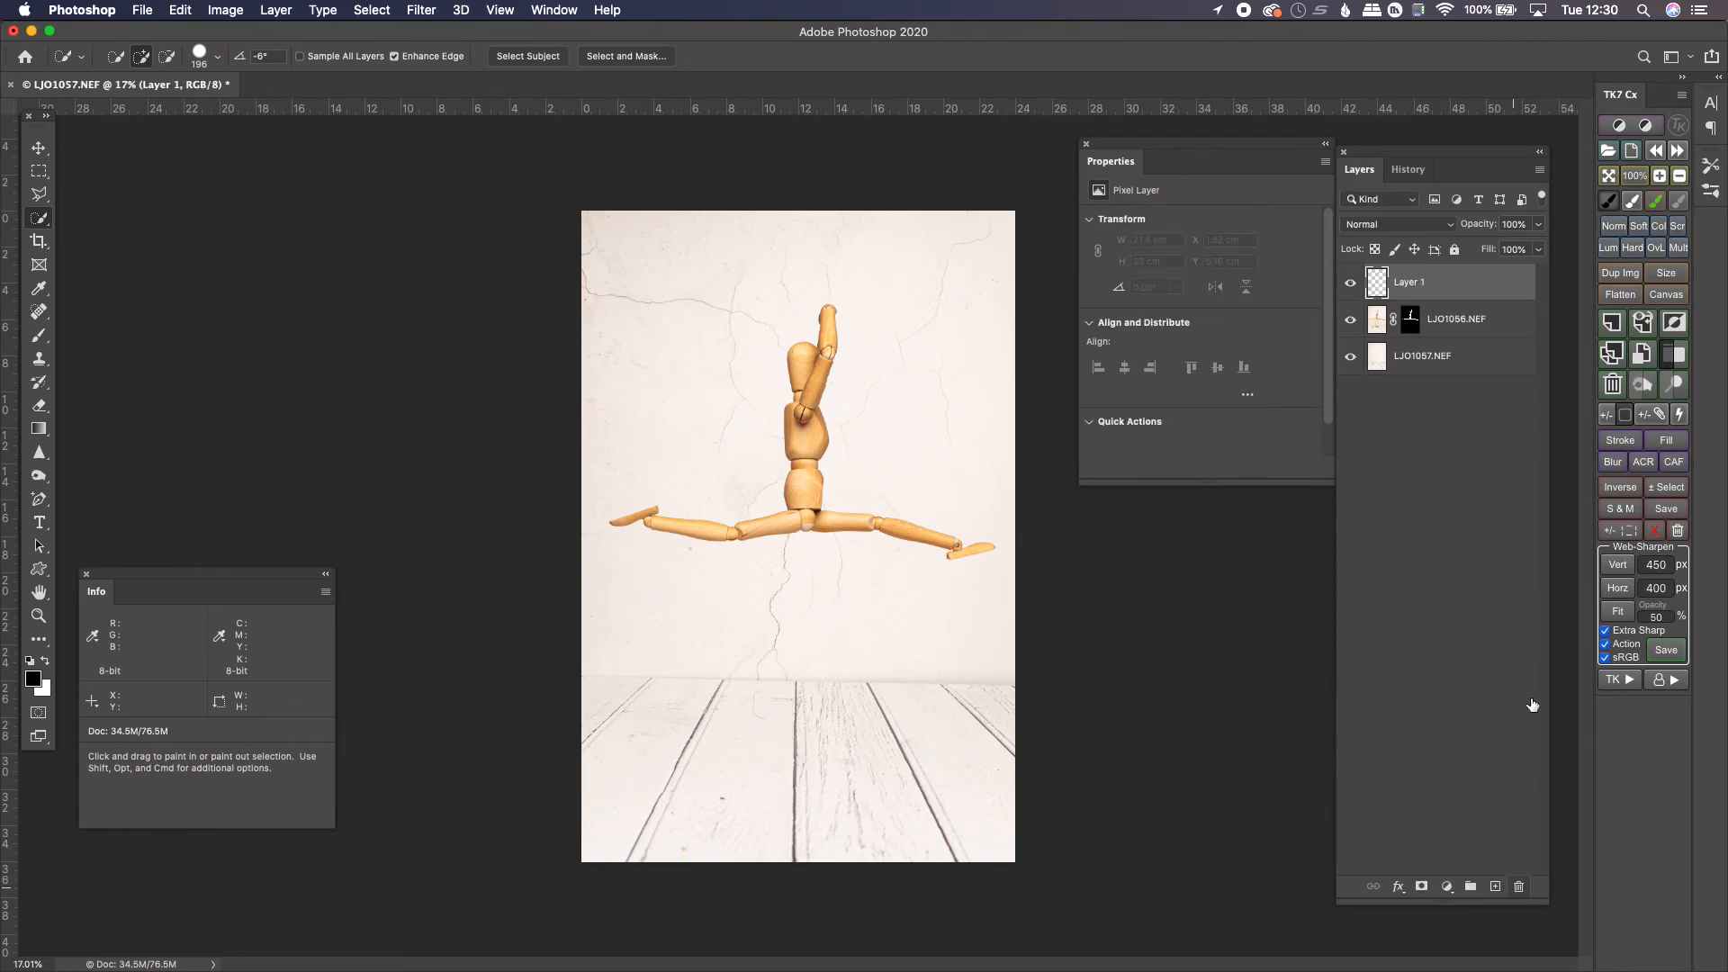
click(38, 312)
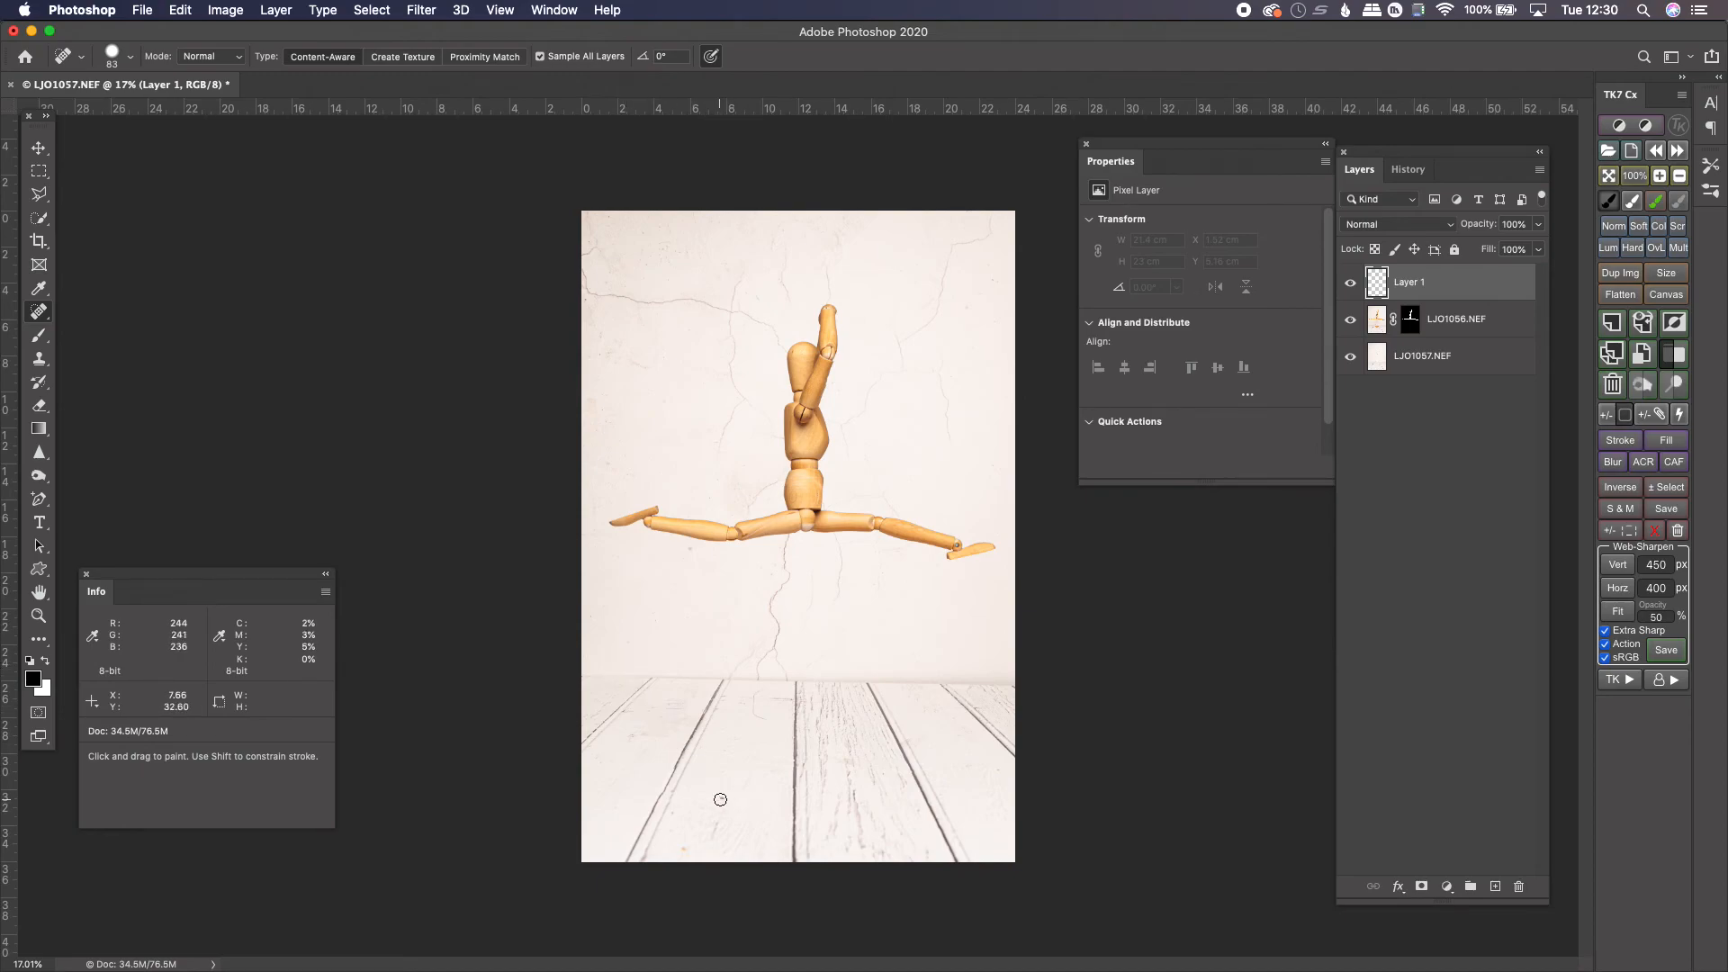
click(724, 797)
mouse_move(683, 559)
mouse_down()
mouse_move(694, 543)
mouse_move(695, 559)
mouse_up()
drag(731, 797, 721, 798)
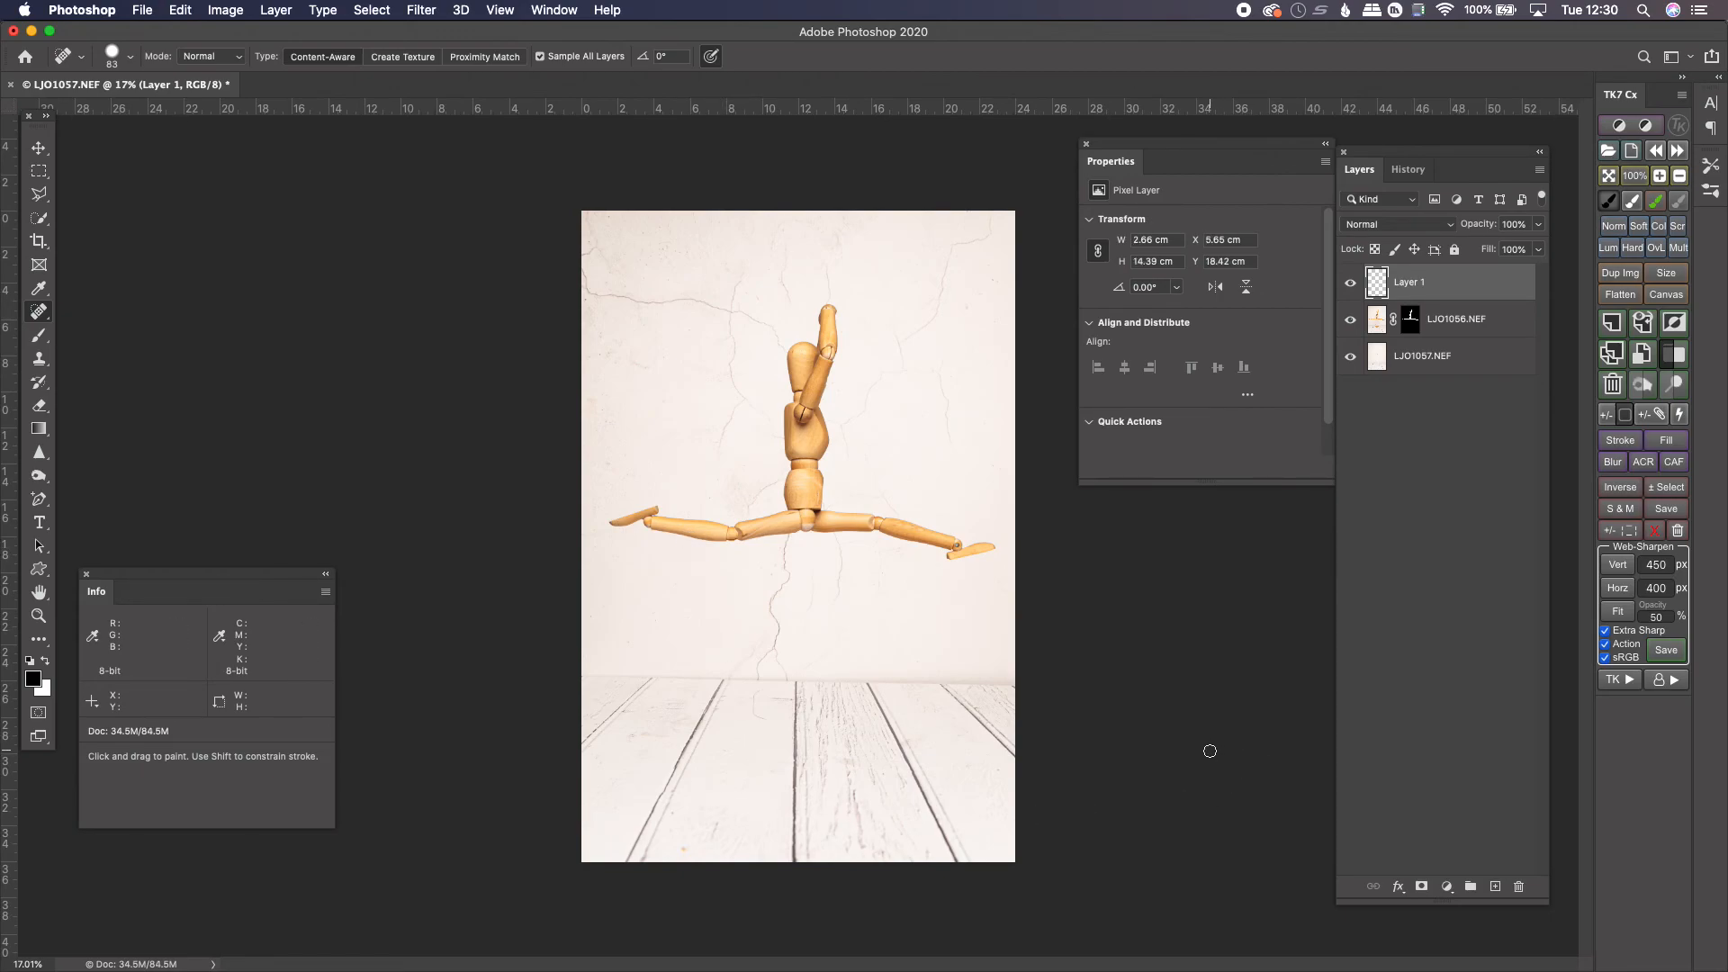